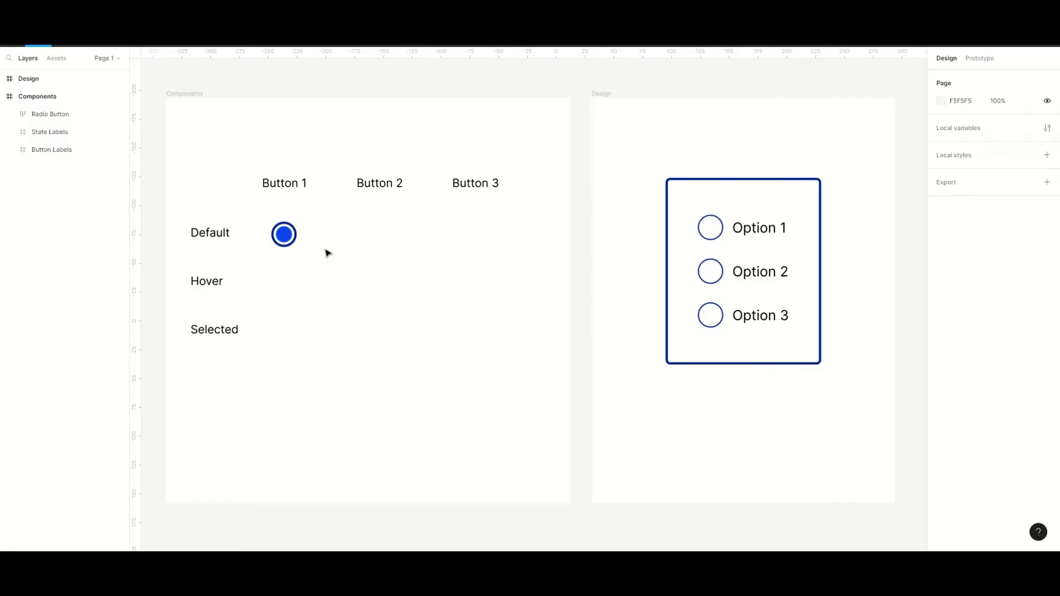
Step: Turn the radio button frame into a component with three variants
click(291, 239)
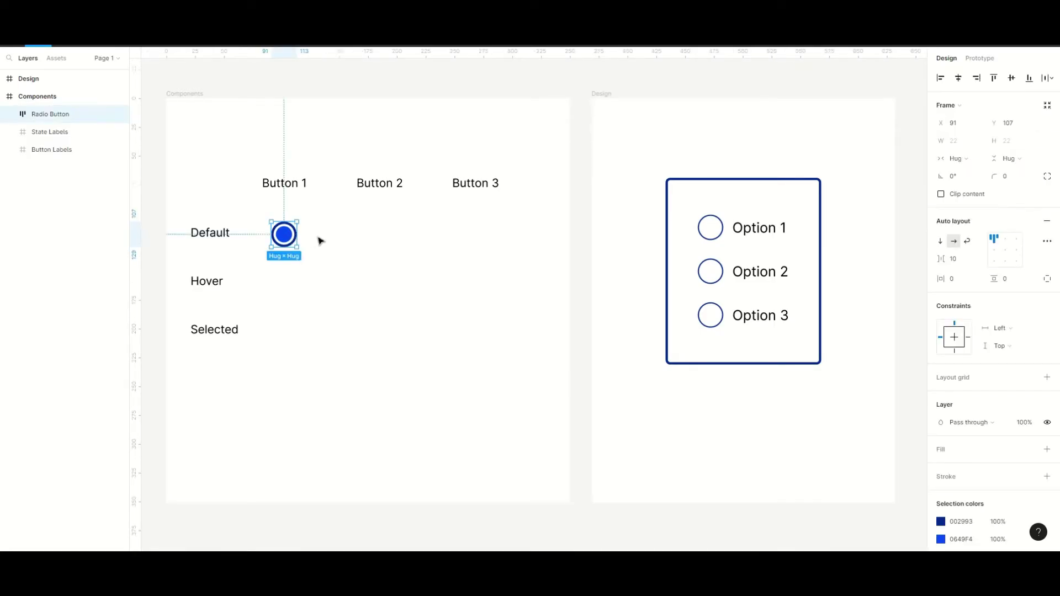
click(504, 43)
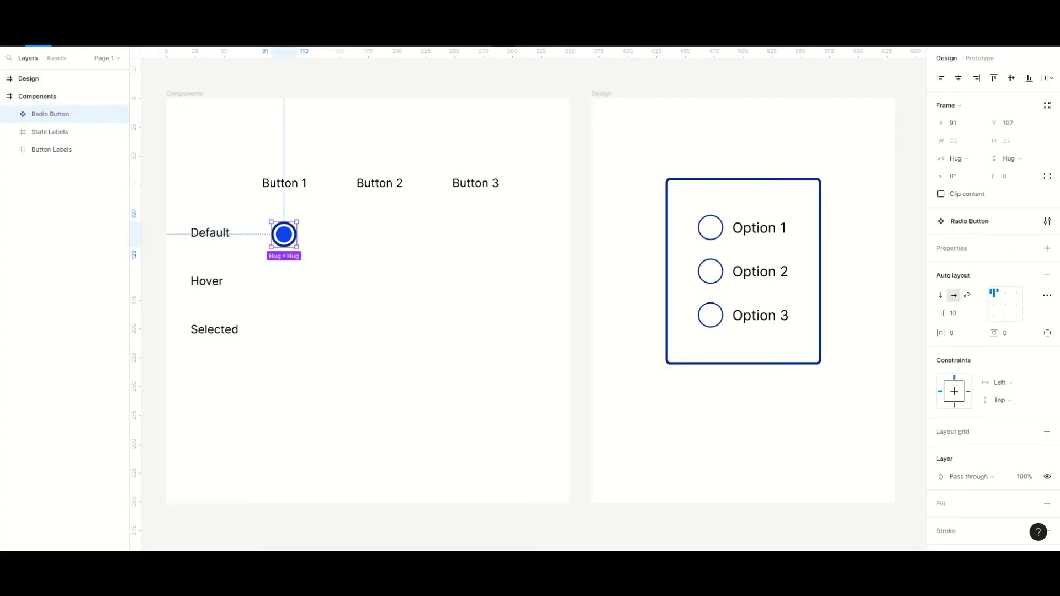
click(504, 43)
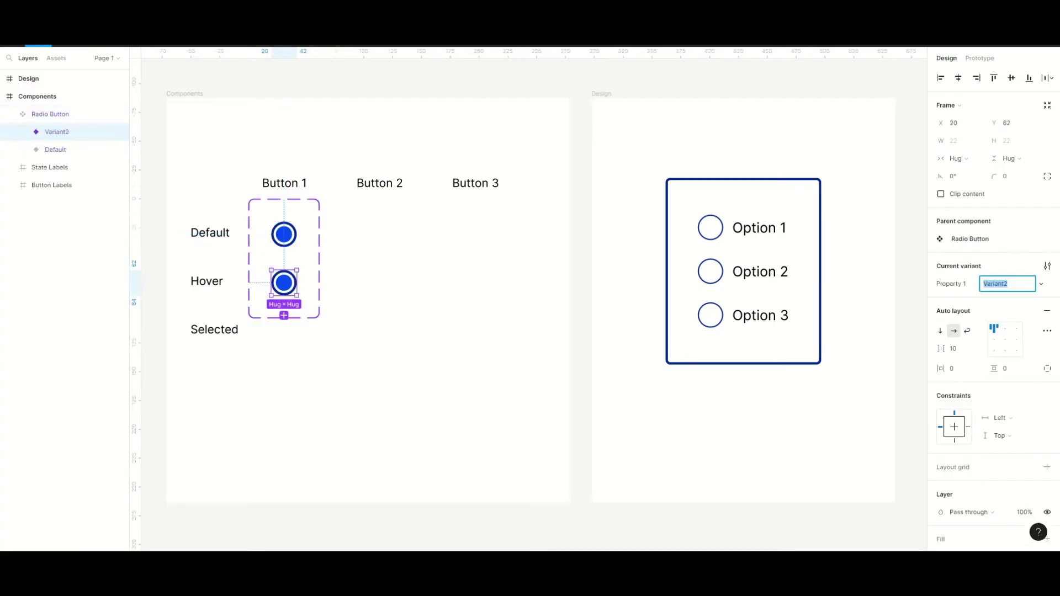
click(283, 315)
Step: Hide the Default variant's inner dot and give the Hover dot fill C5D5FF
double_click(284, 234)
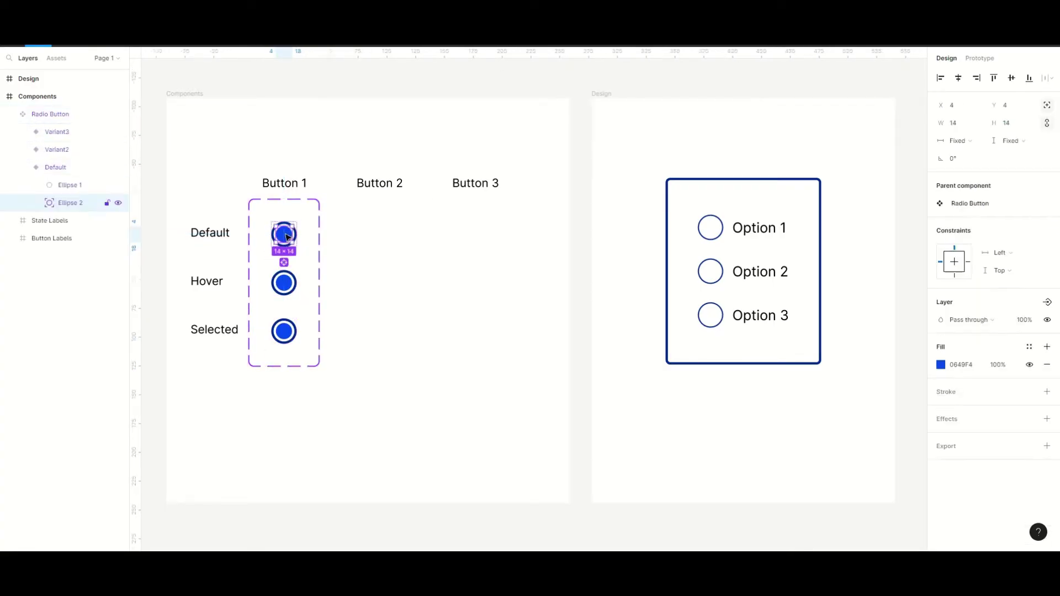
click(118, 203)
double_click(284, 282)
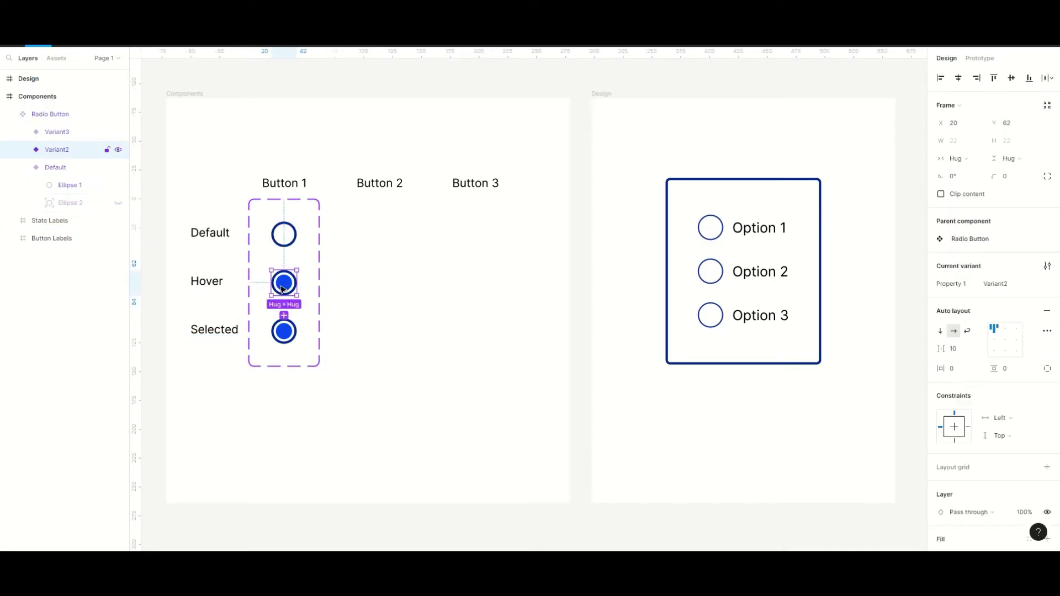
click(941, 364)
text(C5D5FF)
key(Return)
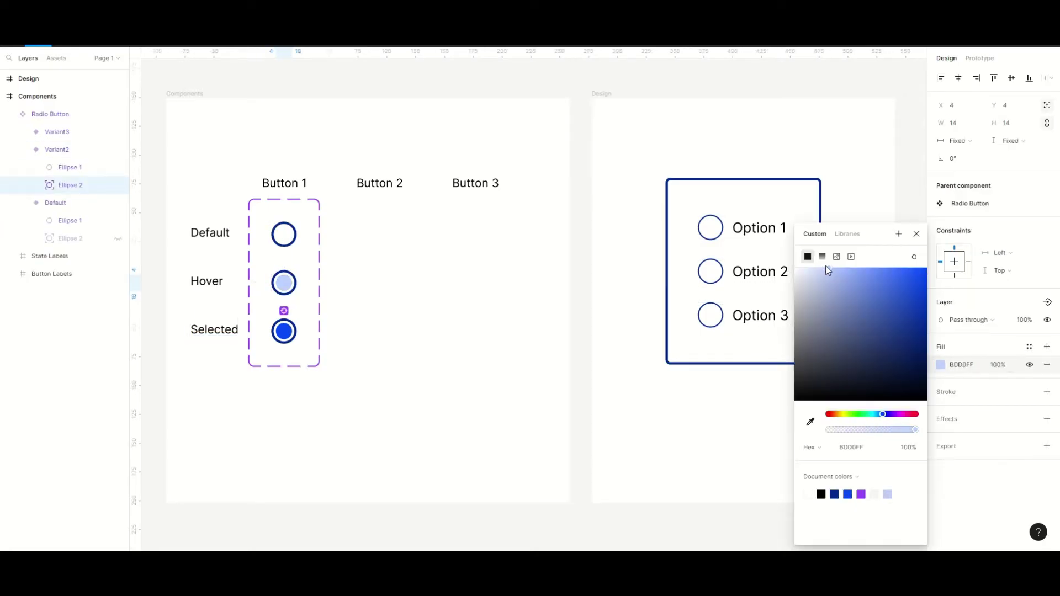
click(367, 276)
Step: Rename Property 1 to State, with values Default, Hover and Selected
click(284, 235)
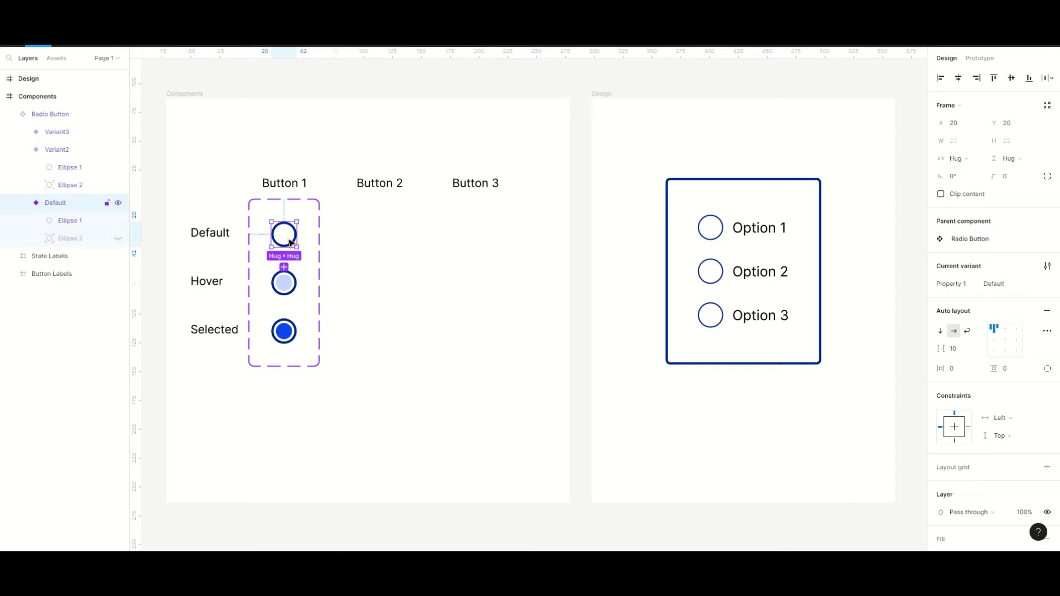
double_click(959, 287)
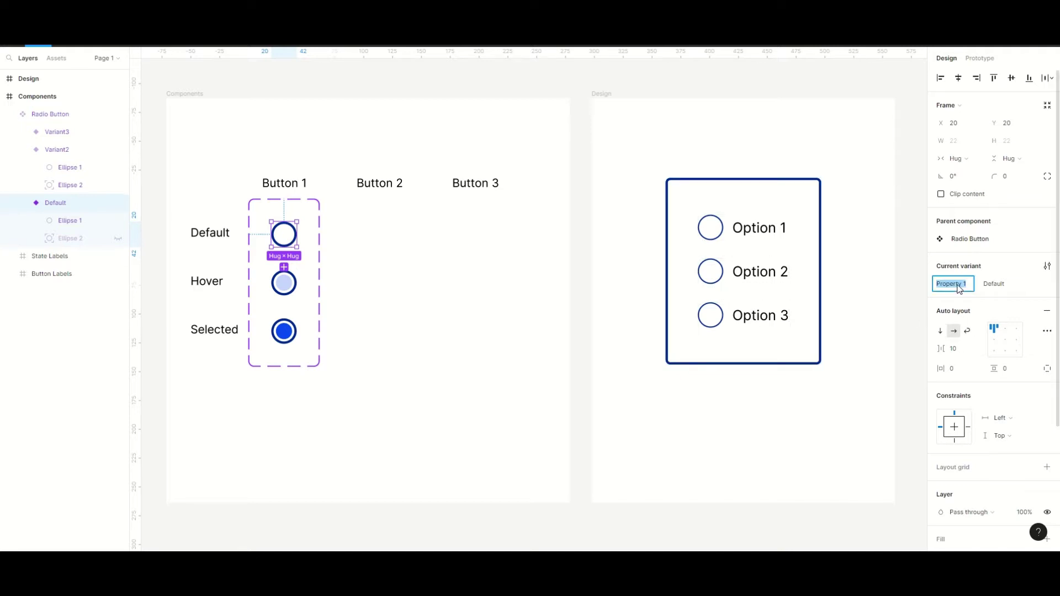
text(State)
key(Return)
click(284, 283)
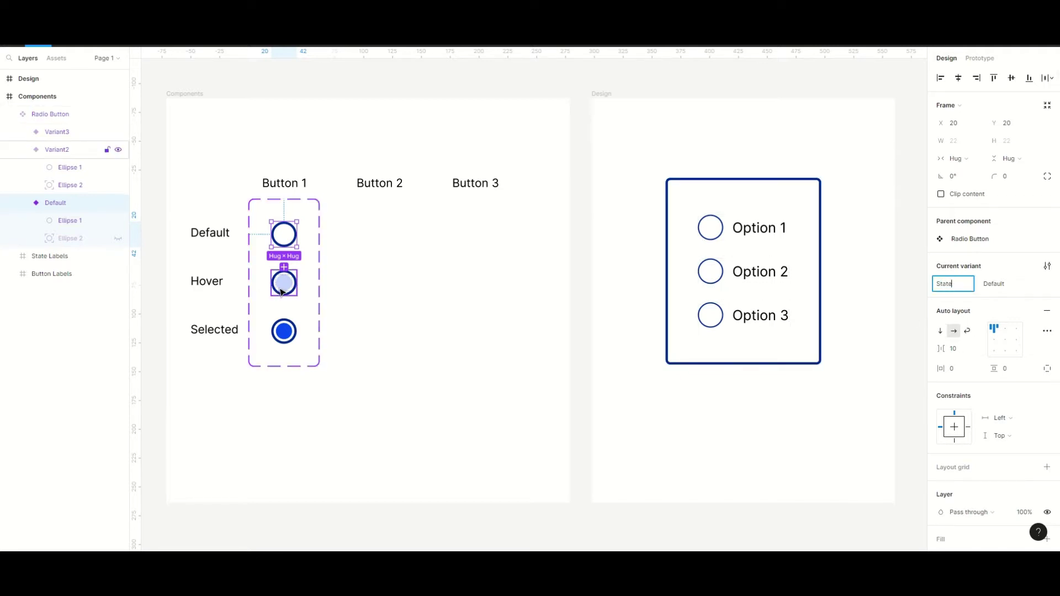
click(1008, 286)
text(H)
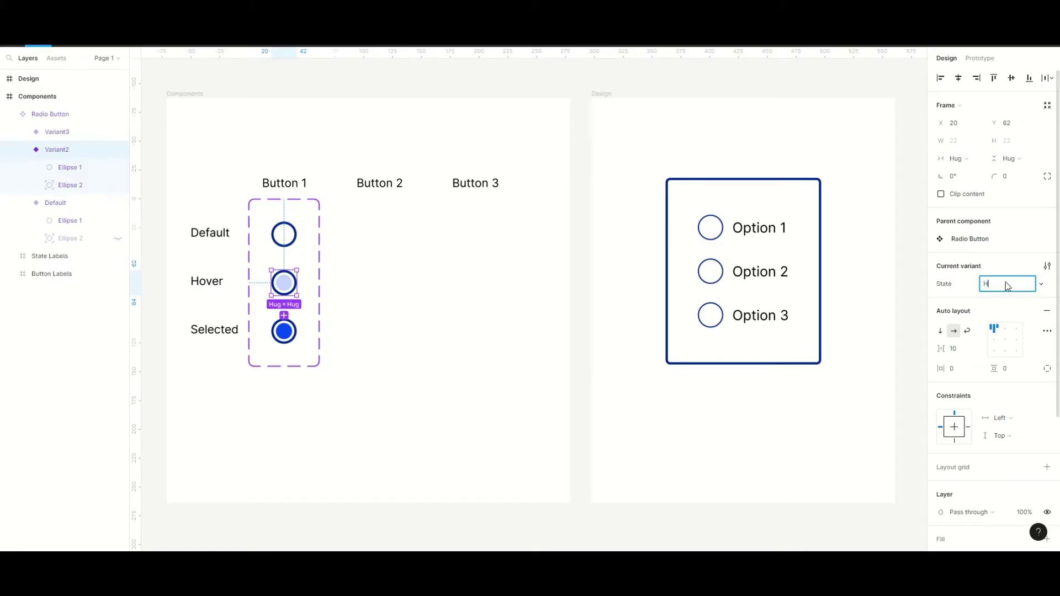
text(over)
click(295, 332)
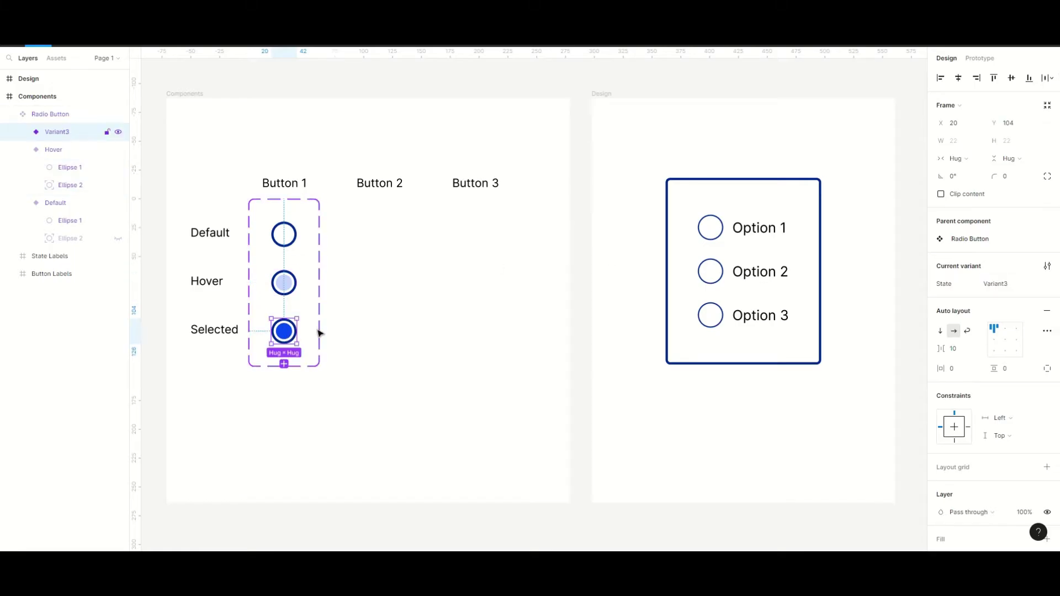
click(1009, 291)
text(Selected)
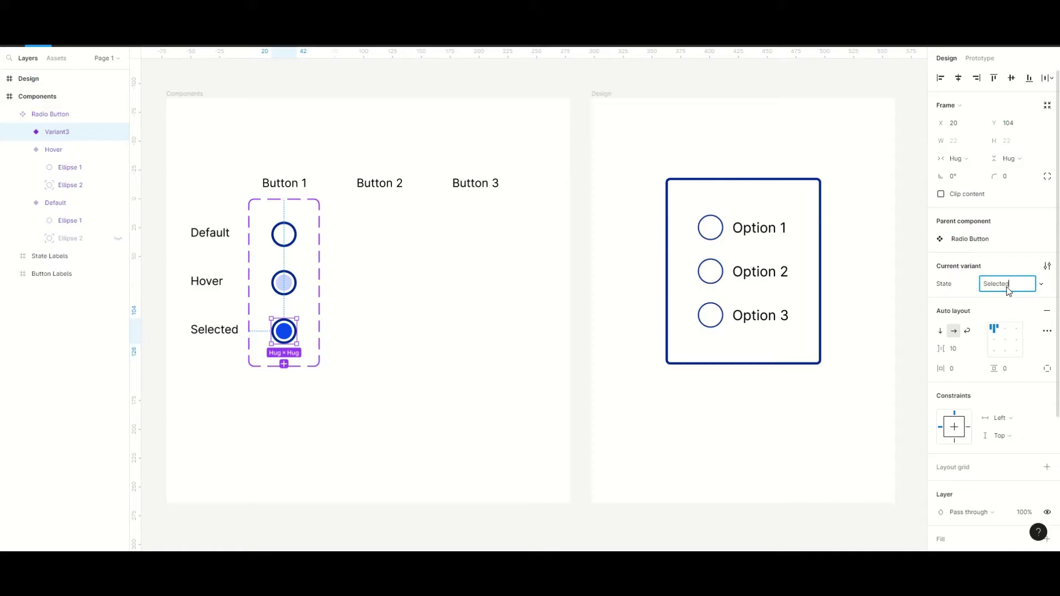
key(Return)
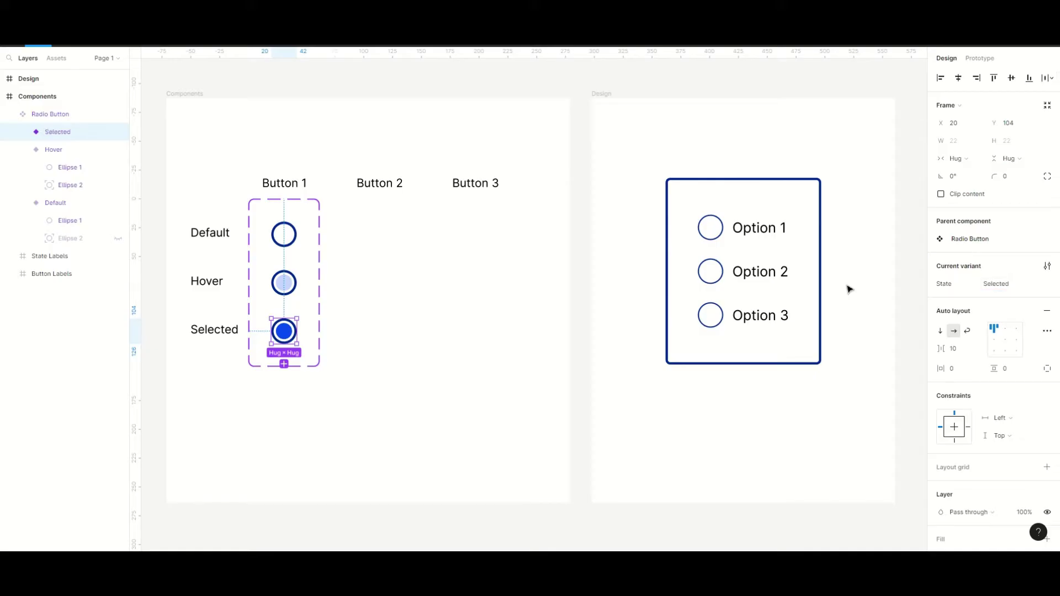
Step: Add a Filled variant property with default value False to the component set
click(322, 224)
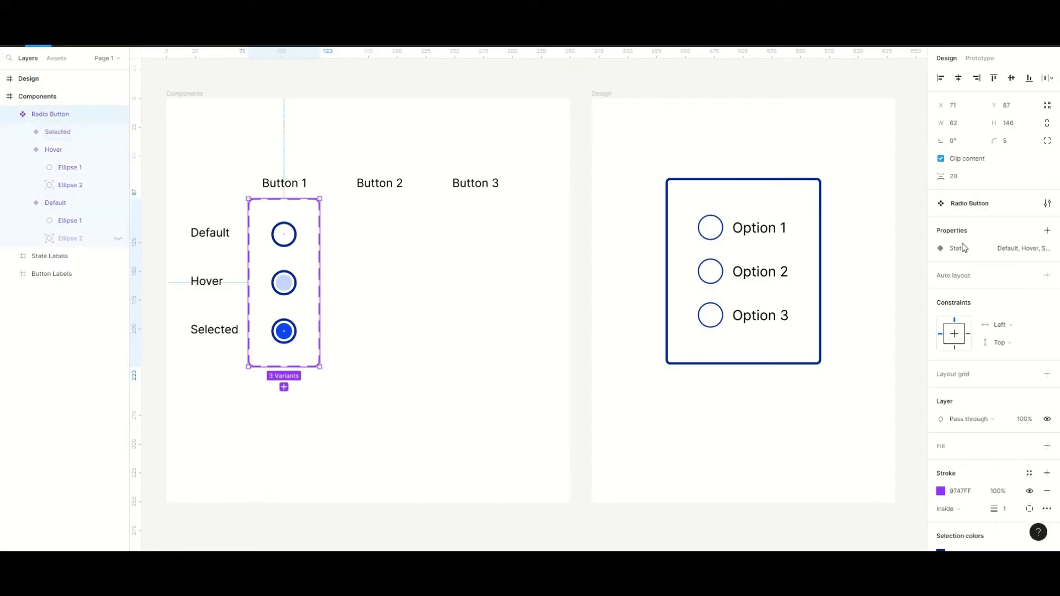
click(1048, 231)
click(1012, 268)
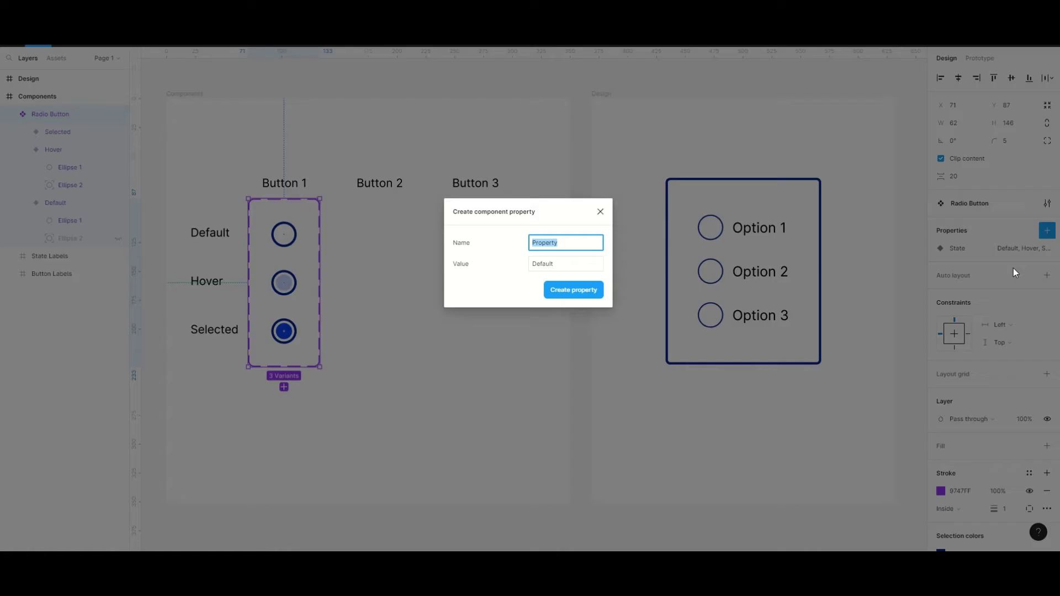
text(Filled)
key(Tab)
text(f)
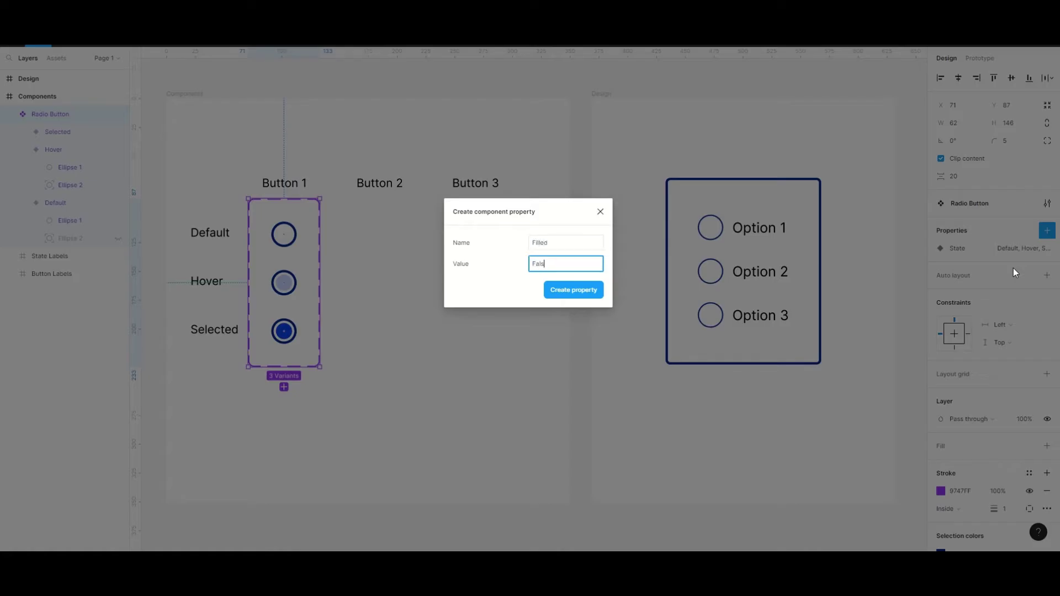
click(574, 293)
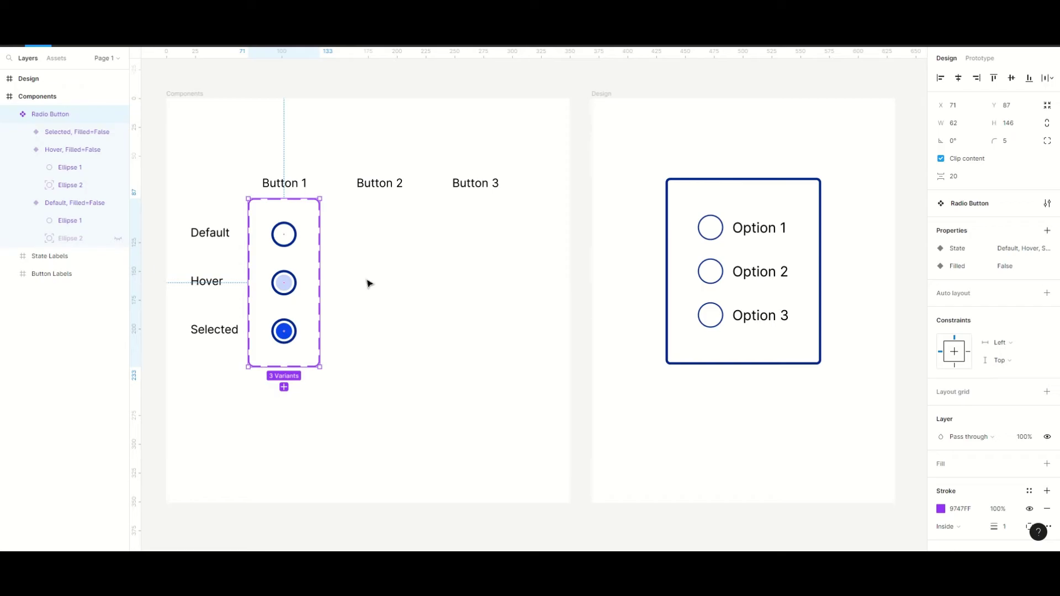
Step: Set Filled to True for the Hover and Selected variants
click(293, 297)
click(1003, 306)
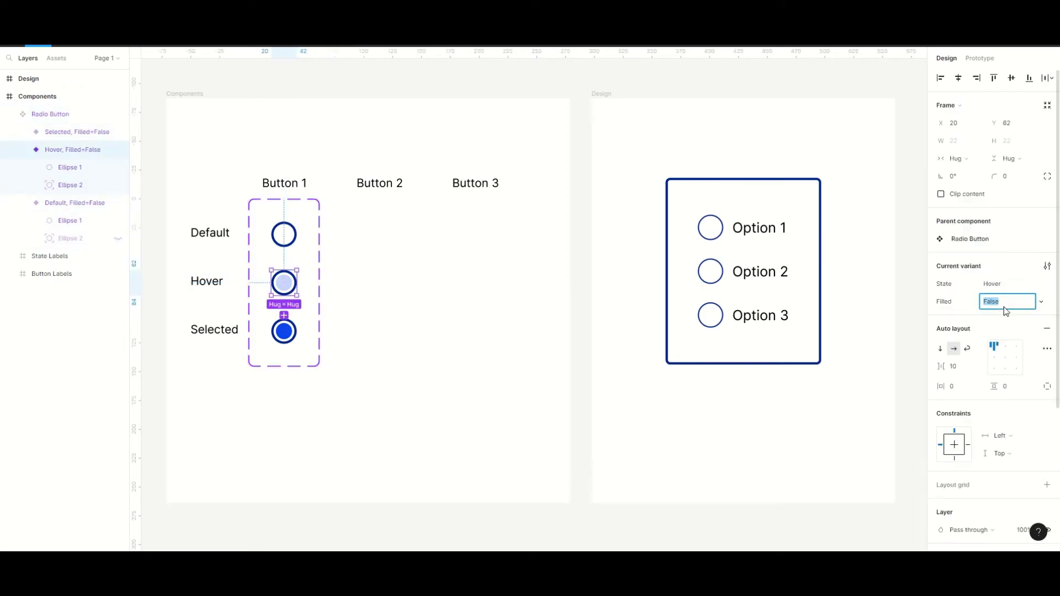
text(True)
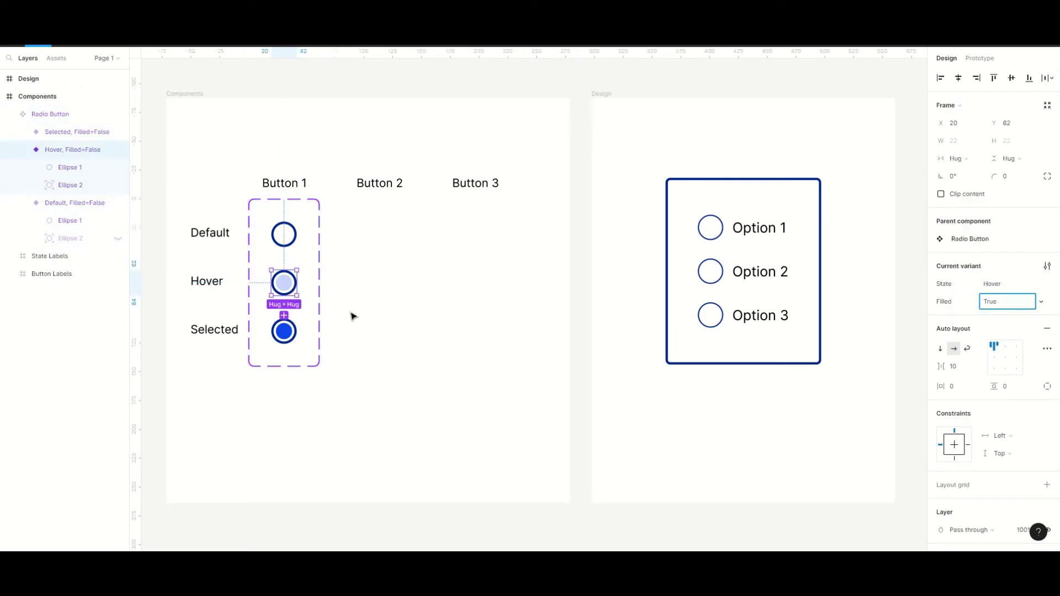
click(284, 331)
click(1009, 304)
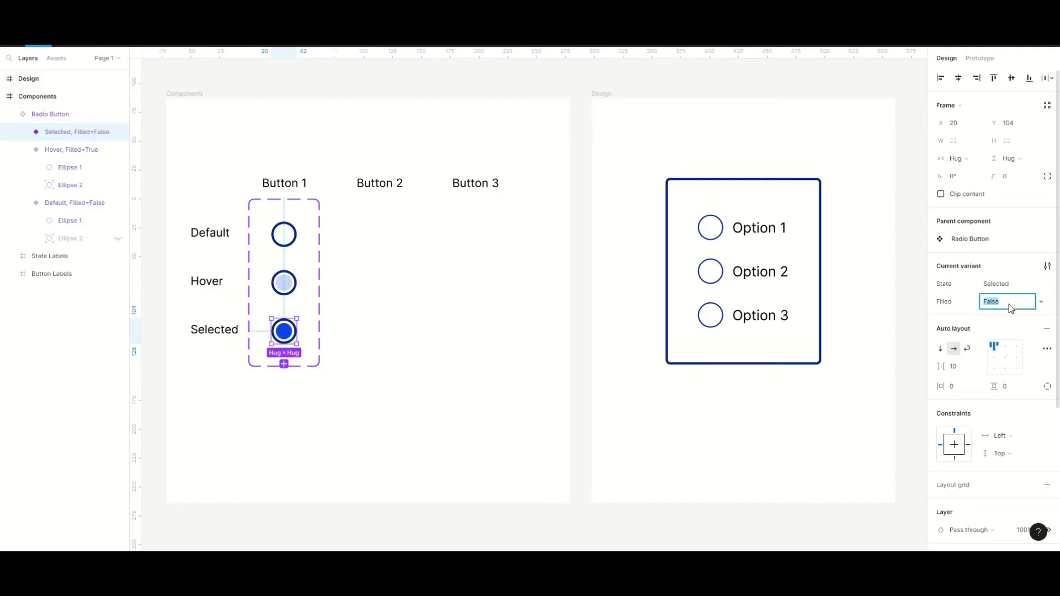
text(True)
key(Return)
click(444, 284)
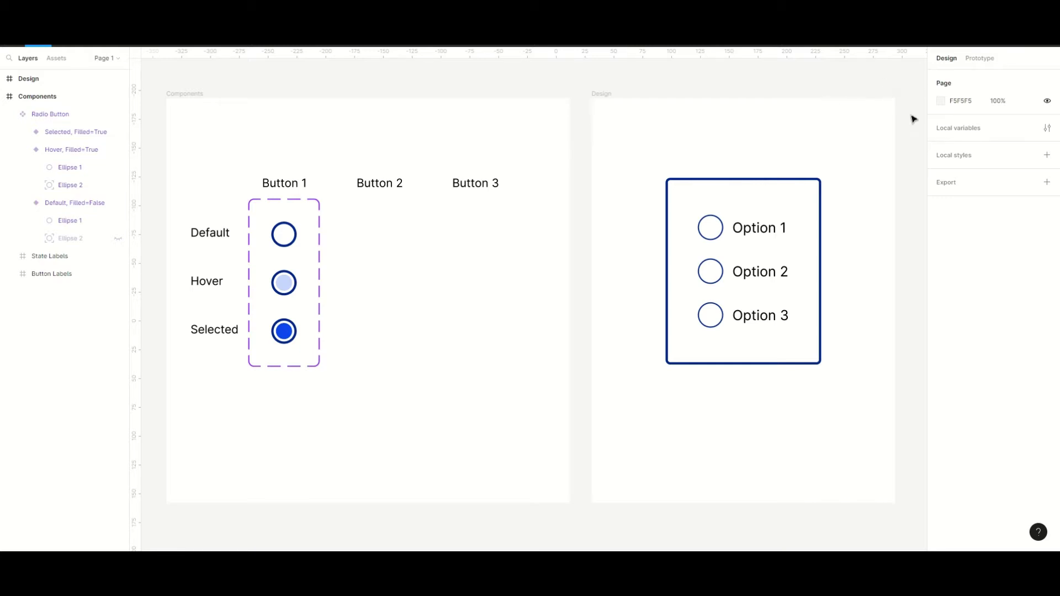
Step: Open Local variables and create the first two Boolean variables
click(1047, 128)
click(800, 205)
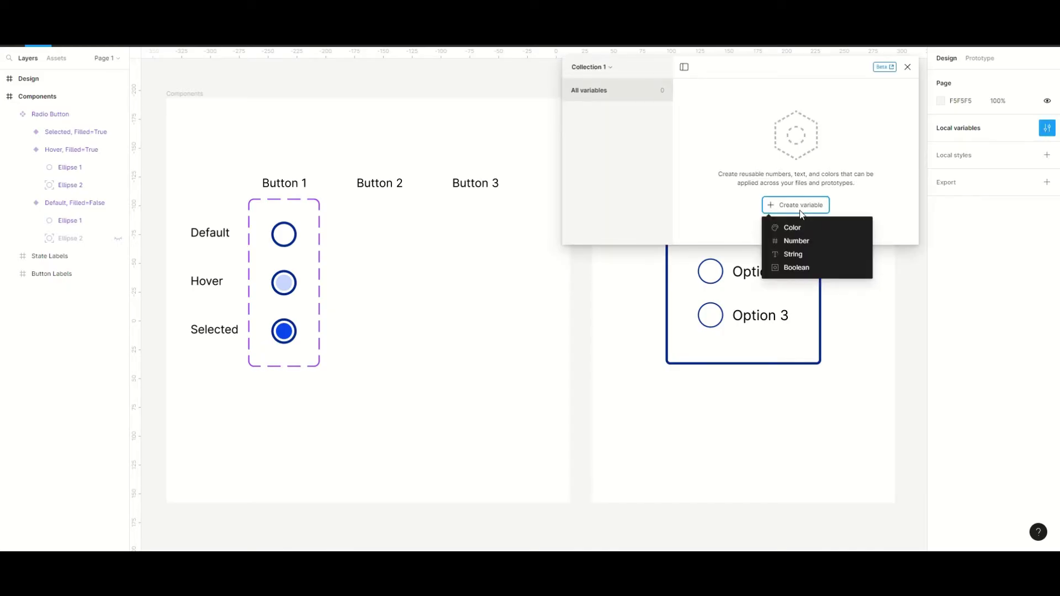
click(814, 265)
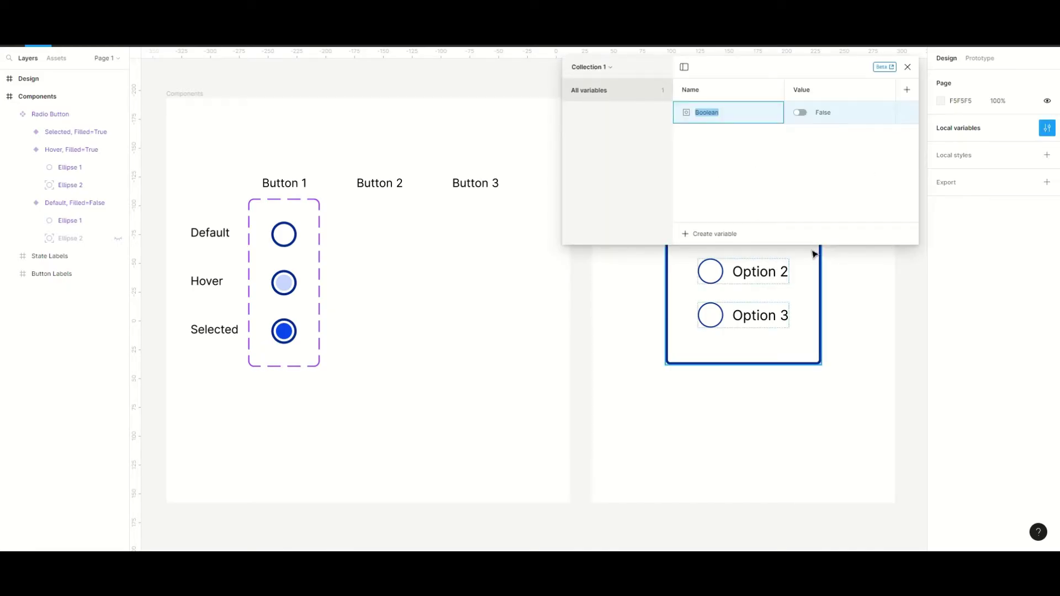
text(Filled1)
click(705, 238)
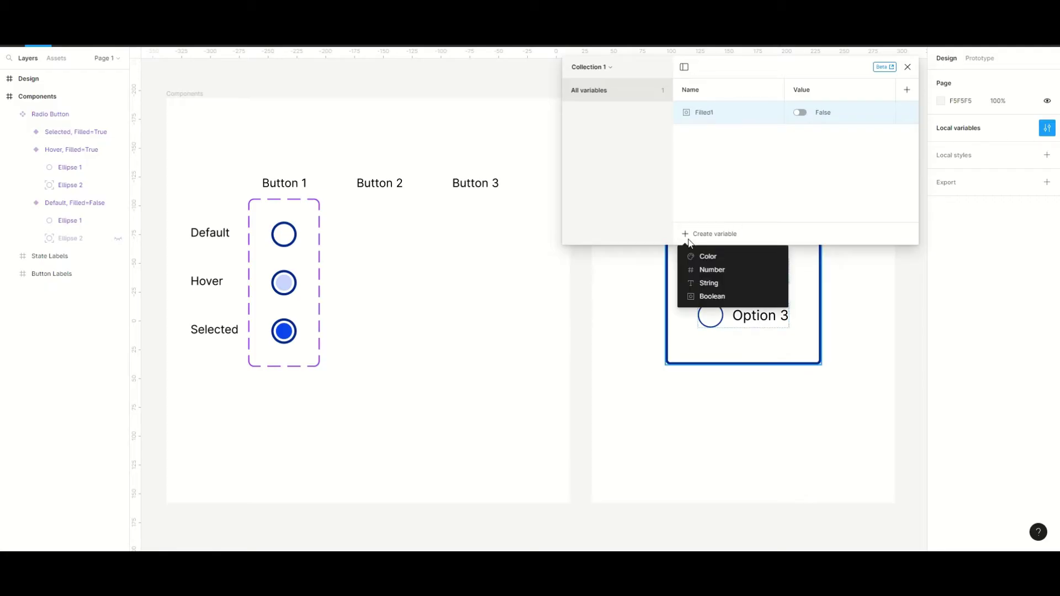
click(722, 298)
text(Filled2)
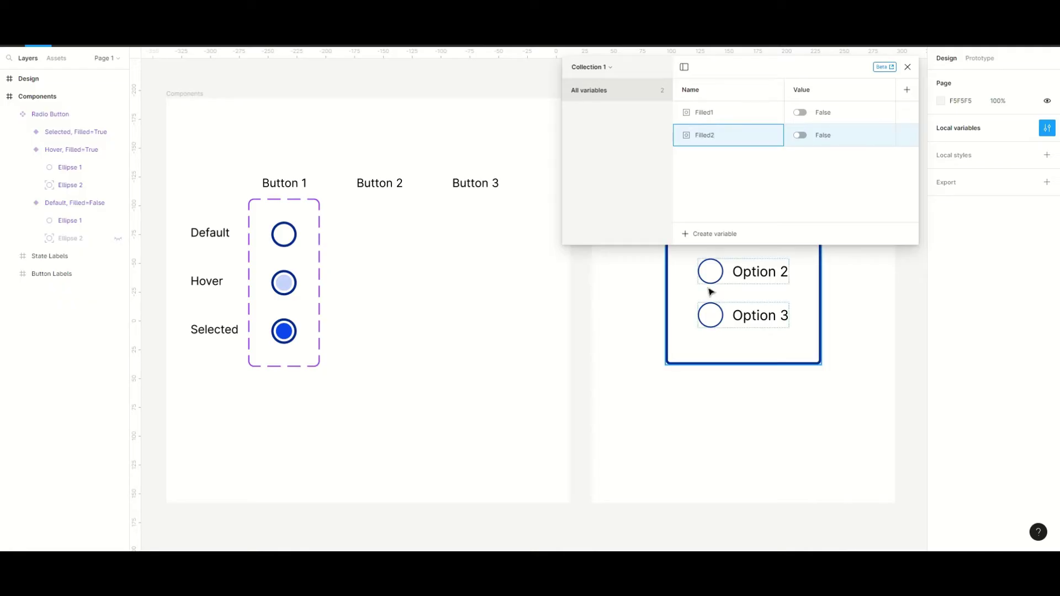
Step: Add a third Boolean variable named Filled3 and close the variables window
click(710, 234)
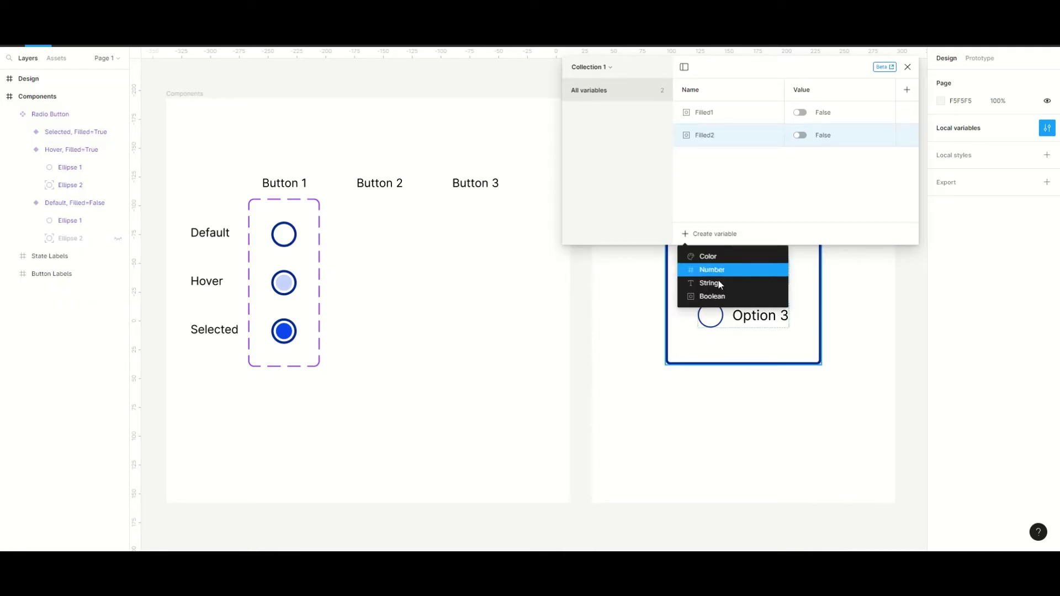
click(713, 297)
text(Fi)
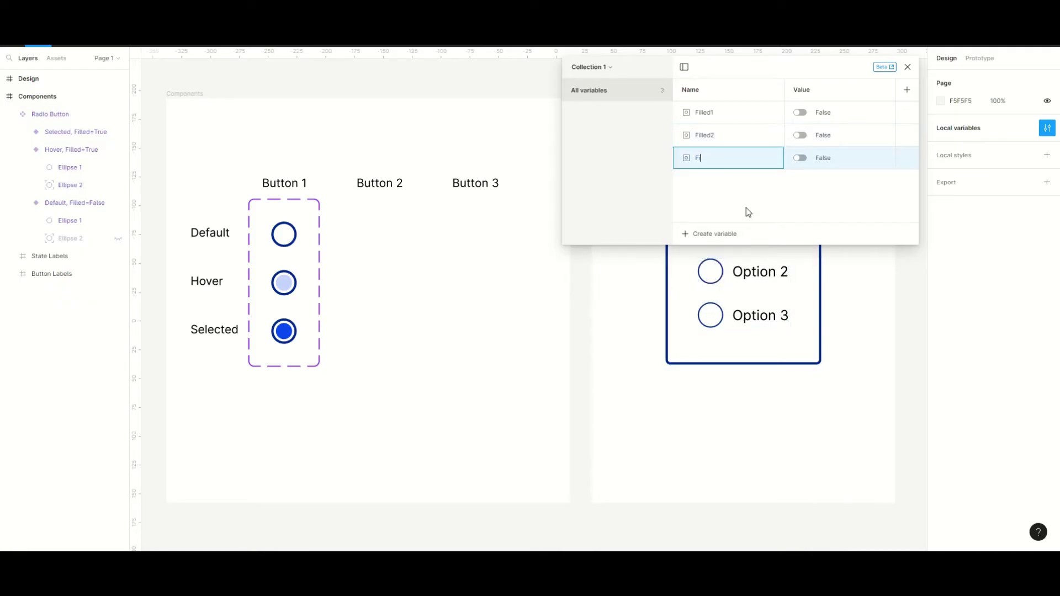
text(lled3)
key(Return)
click(908, 68)
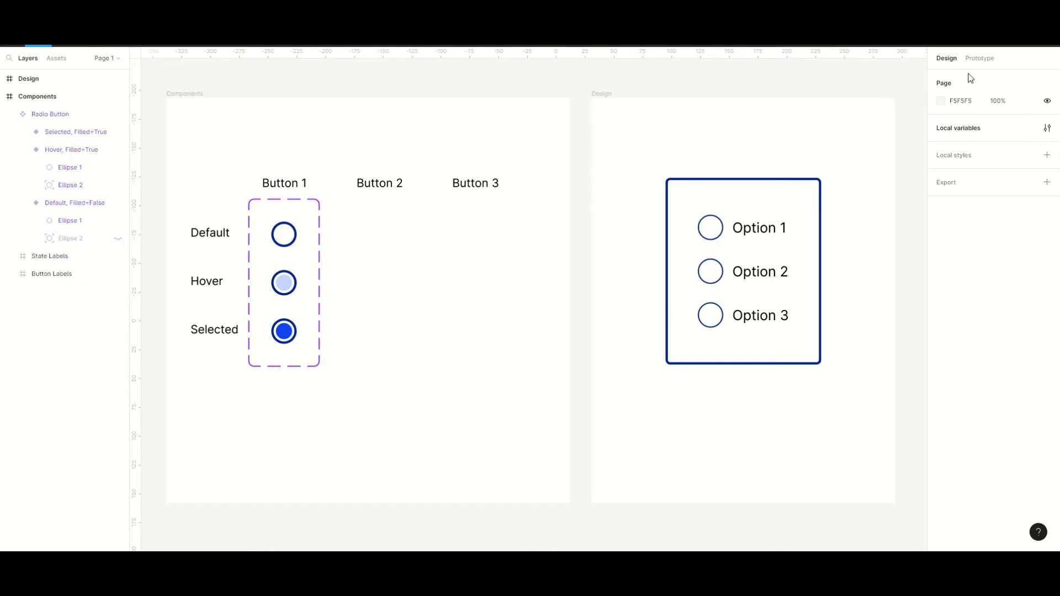
Step: In Prototype, connect Default to Hover with a While hovering trigger
click(986, 66)
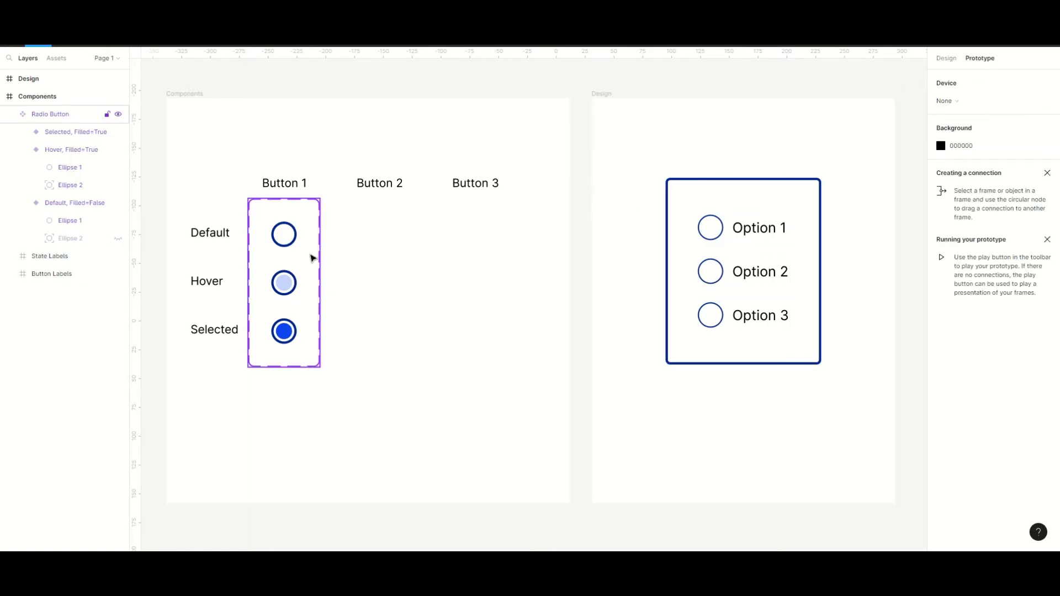
click(282, 240)
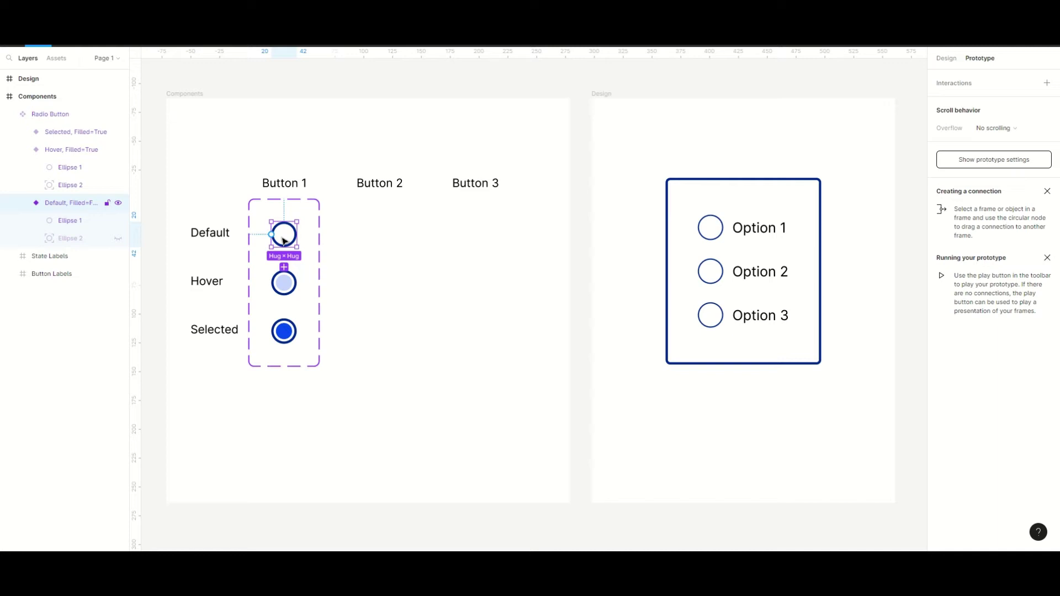
drag(297, 235, 283, 279)
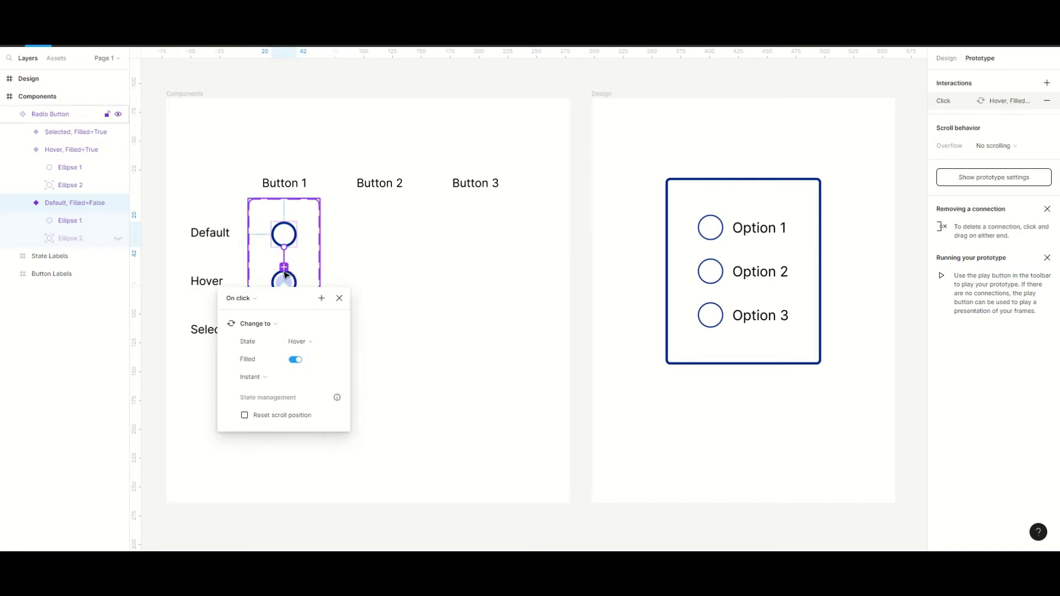
click(256, 302)
click(249, 325)
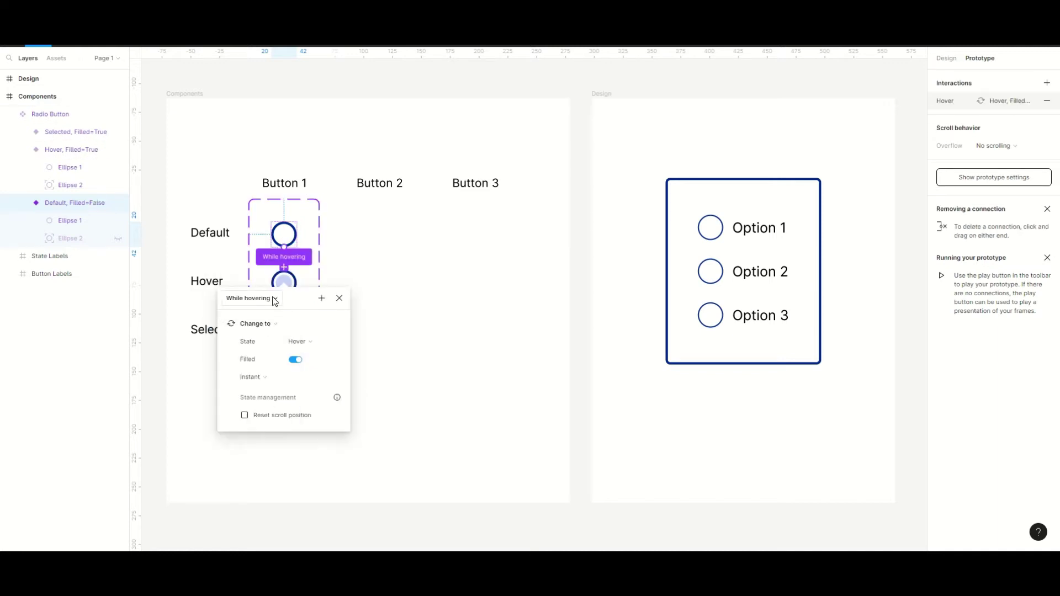
click(329, 276)
Step: Connect Hover to Selected on click, adding a Set variable action for Filled2 = false
click(284, 290)
click(283, 289)
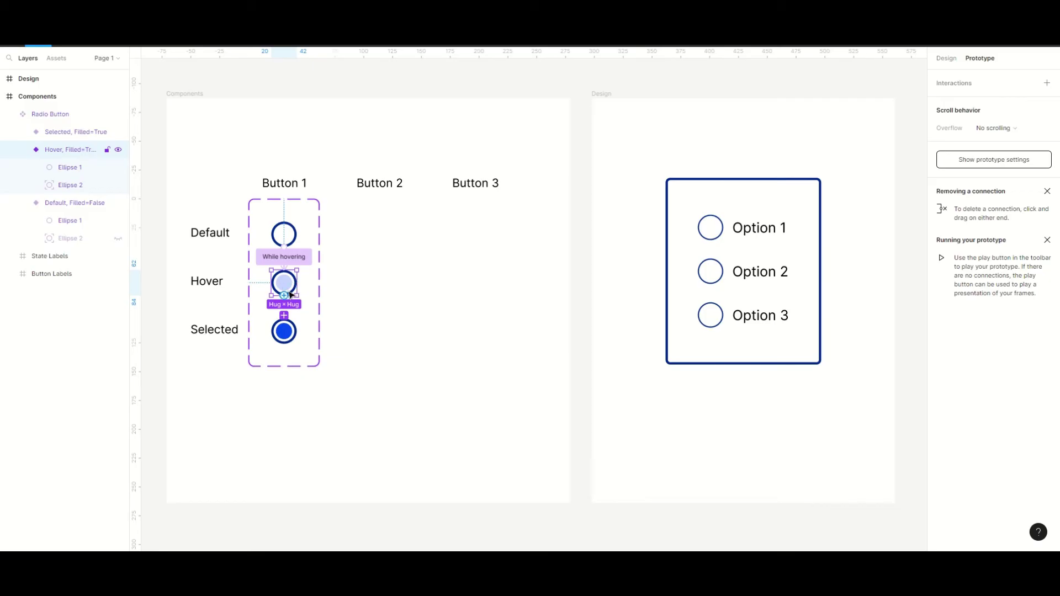
drag(286, 298, 414, 205)
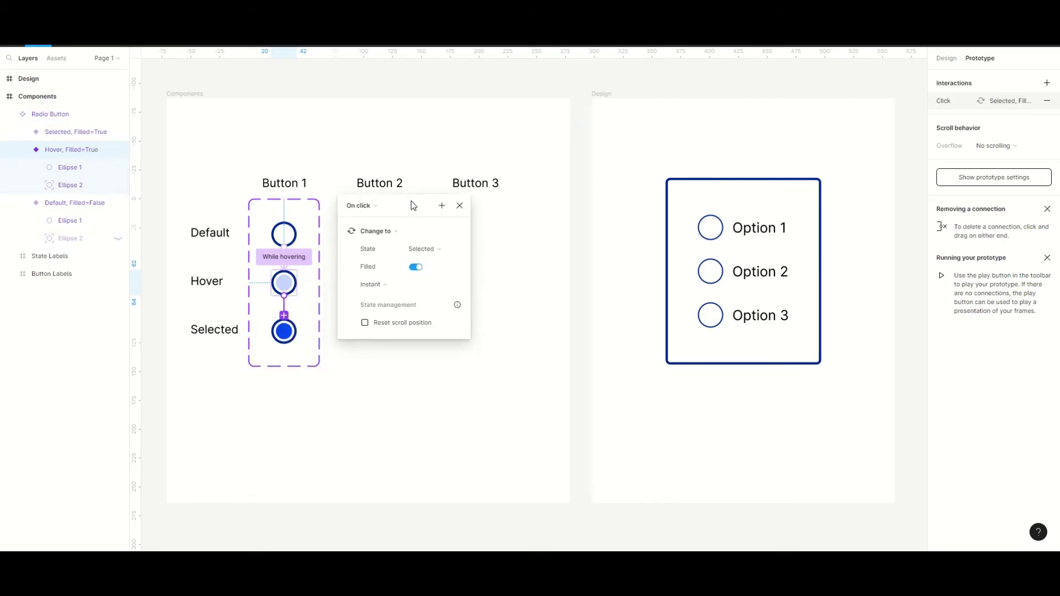
click(444, 209)
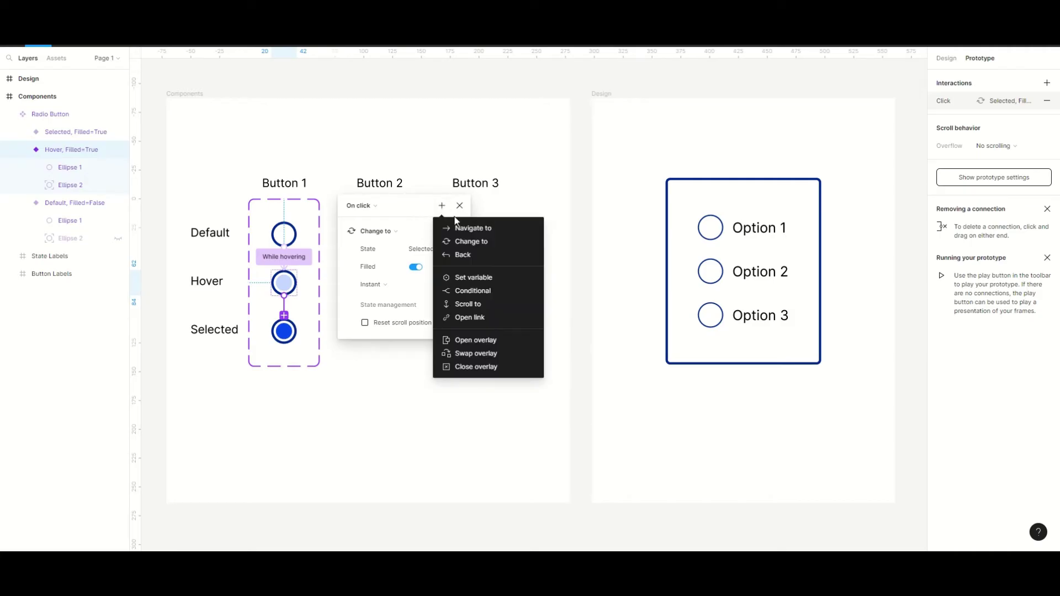
click(502, 277)
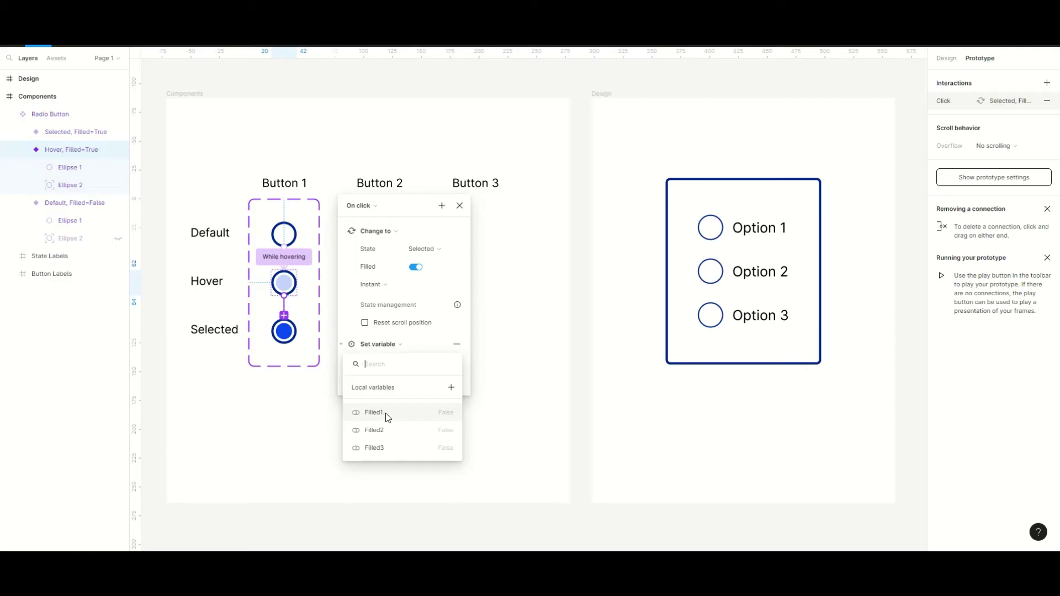
click(408, 437)
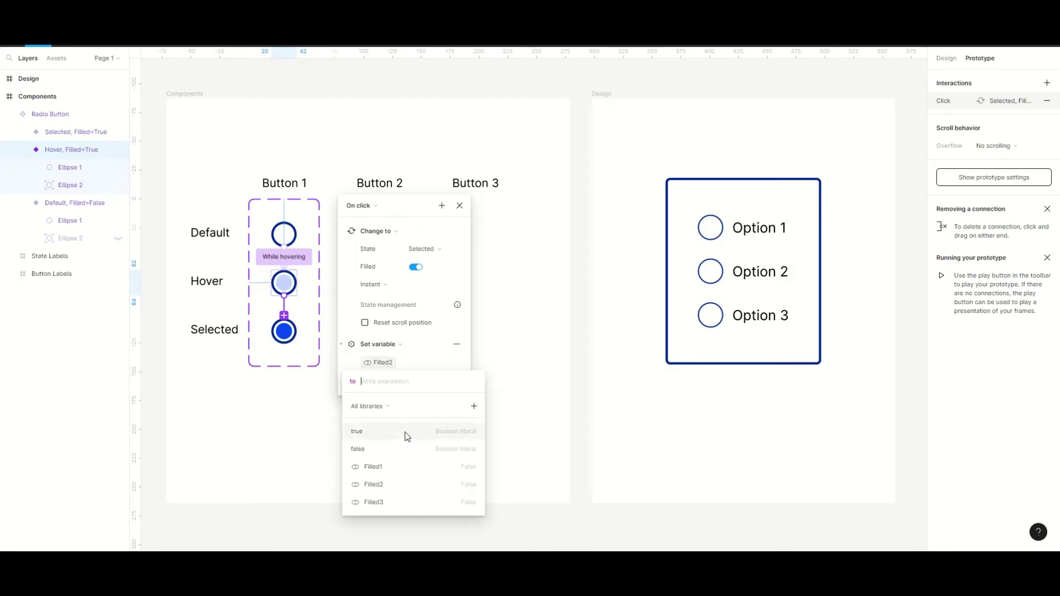
click(396, 448)
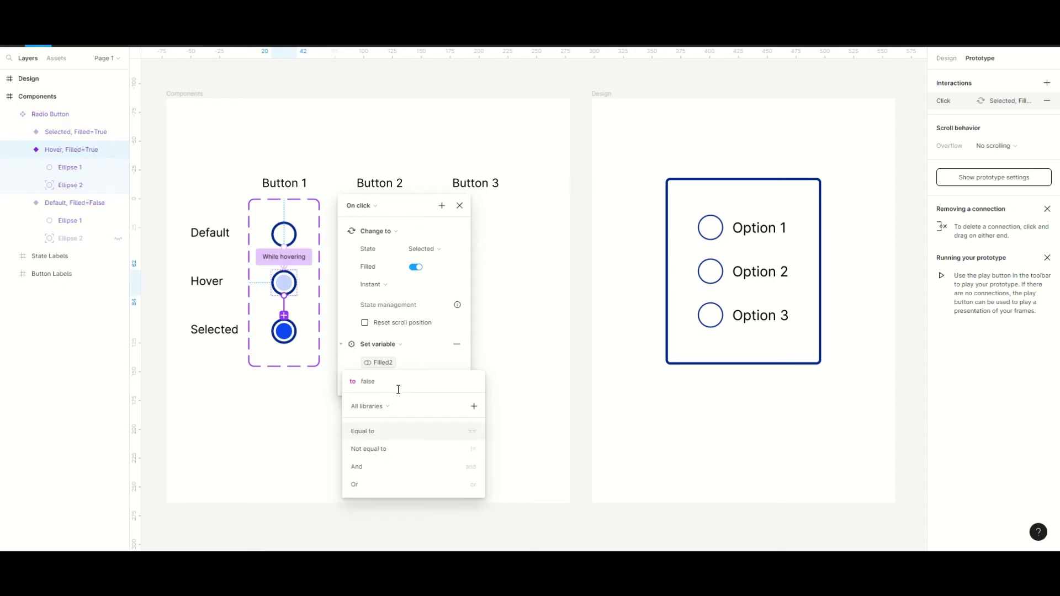
click(416, 354)
Step: Add a second Set variable action setting Filled3 to false
click(442, 205)
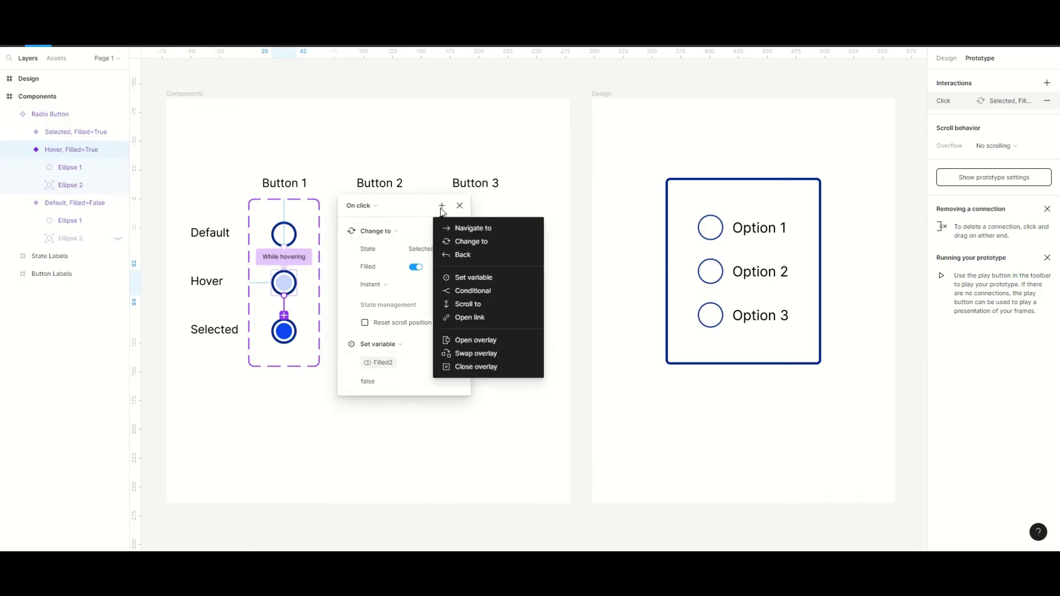
click(495, 277)
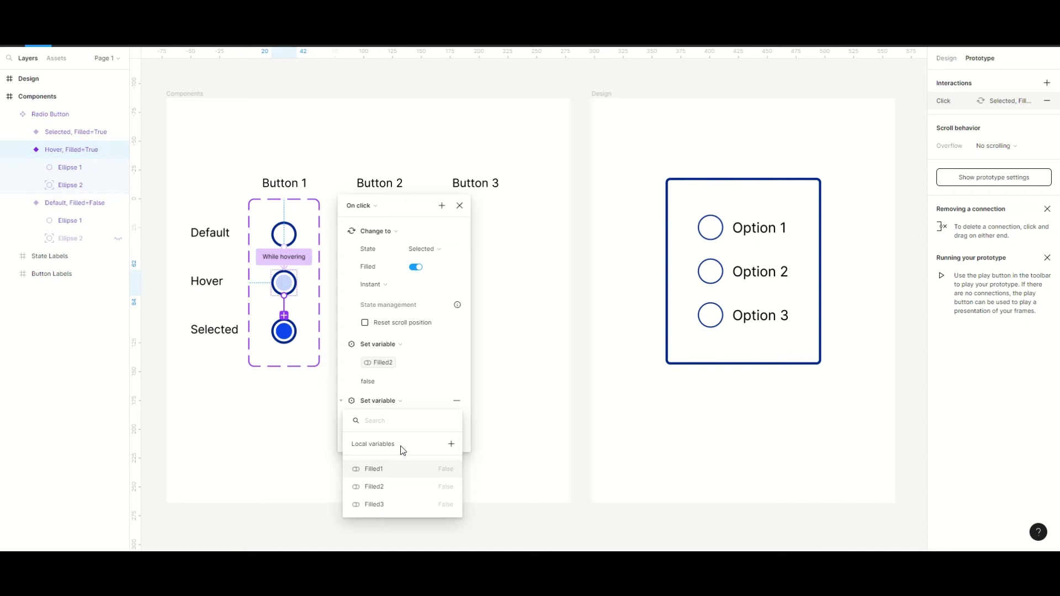
click(375, 504)
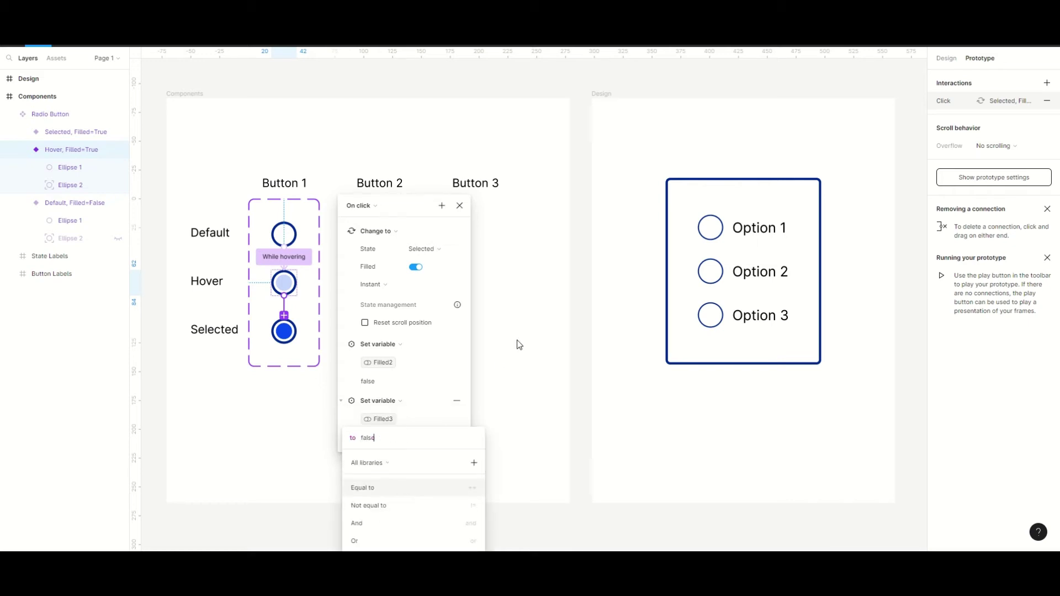
key(Return)
Step: Link Selected back to Default on click, then Alt-drag copies of the component set into the Button columns
click(459, 206)
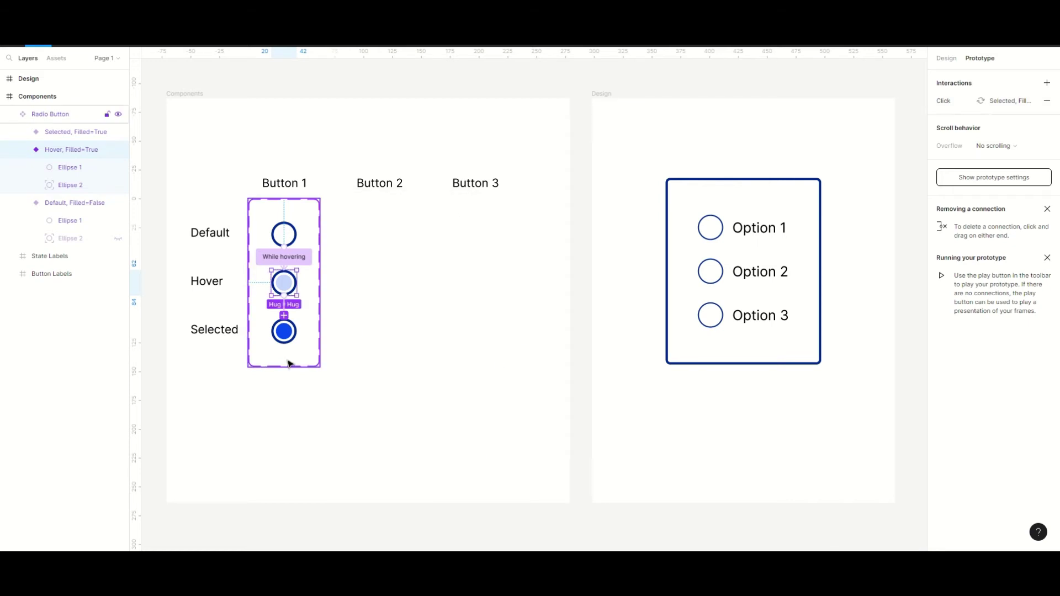
click(286, 343)
drag(286, 343, 287, 232)
click(416, 256)
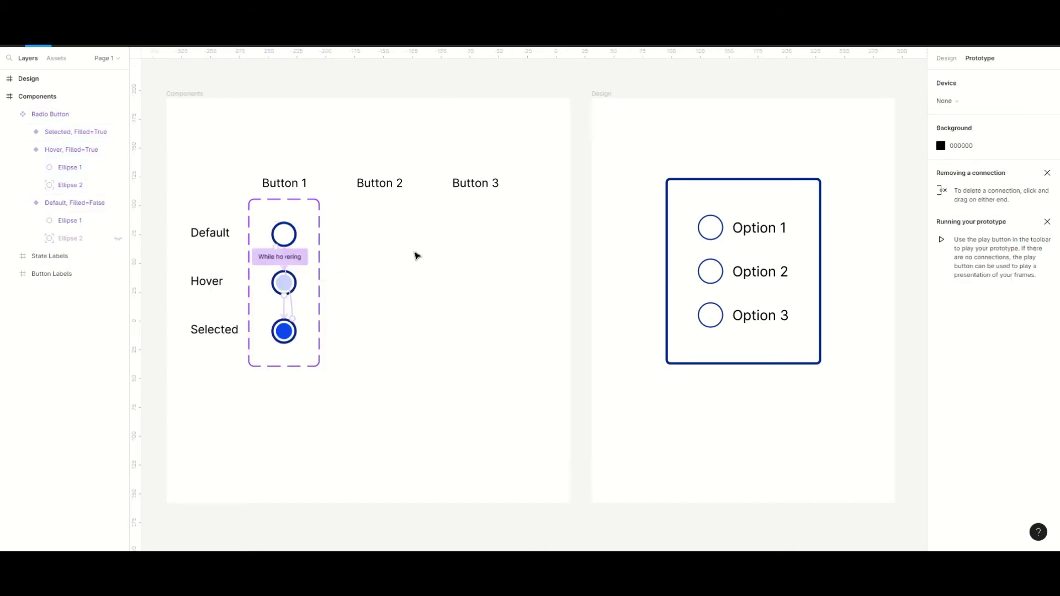
click(305, 207)
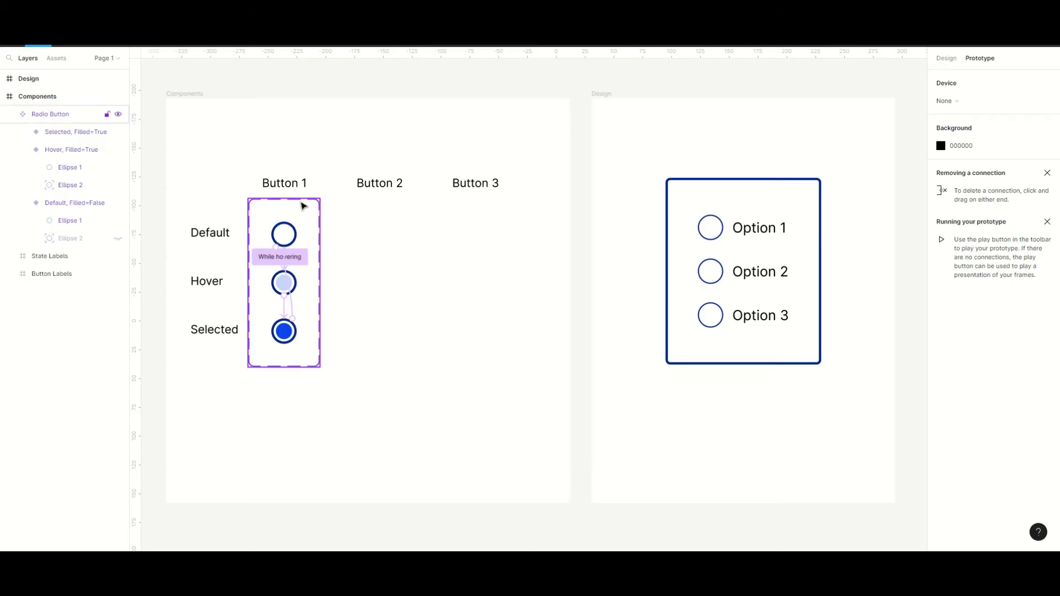
drag(302, 217, 481, 221)
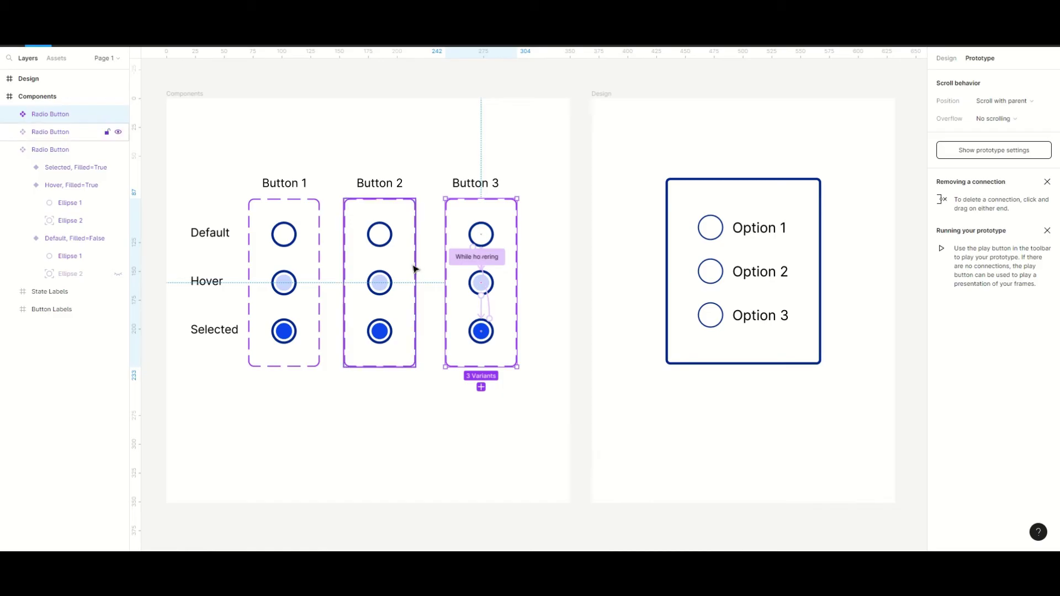
Step: Change Button 2's Hover click action so it sets Filled1 false instead of Filled2
click(385, 282)
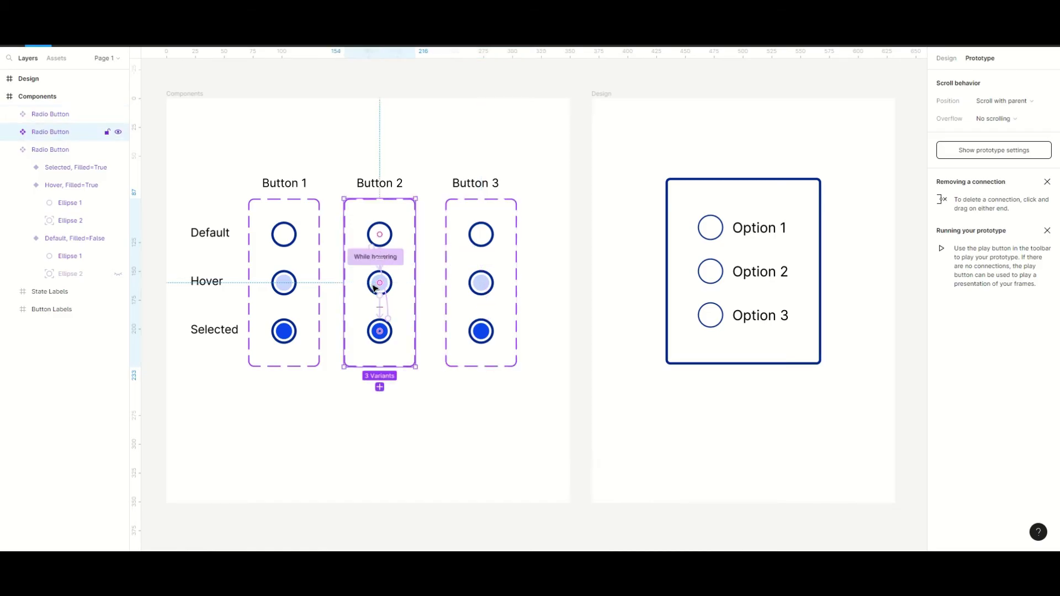
click(375, 287)
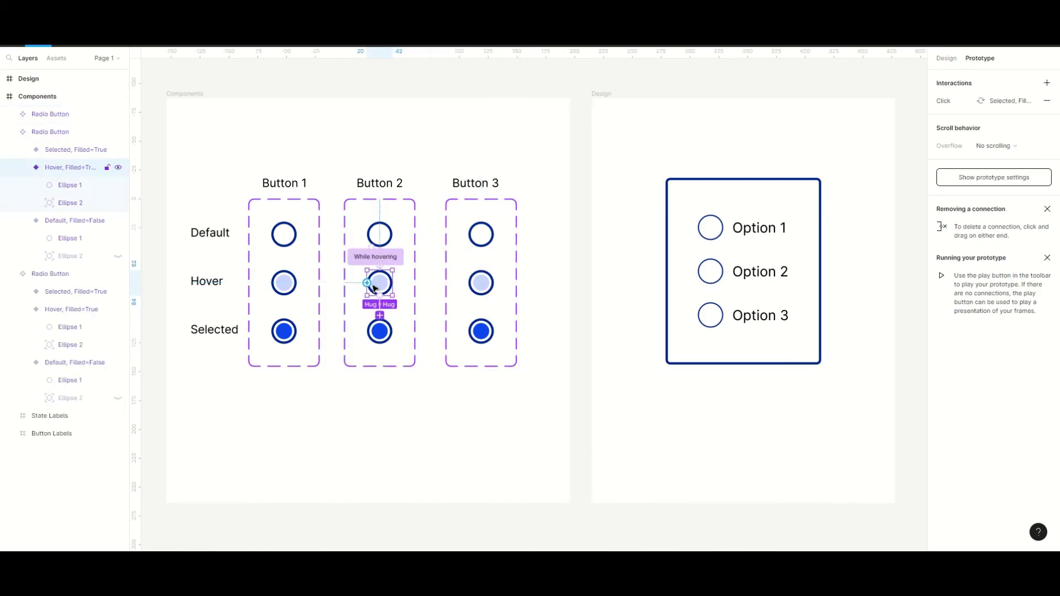
click(945, 104)
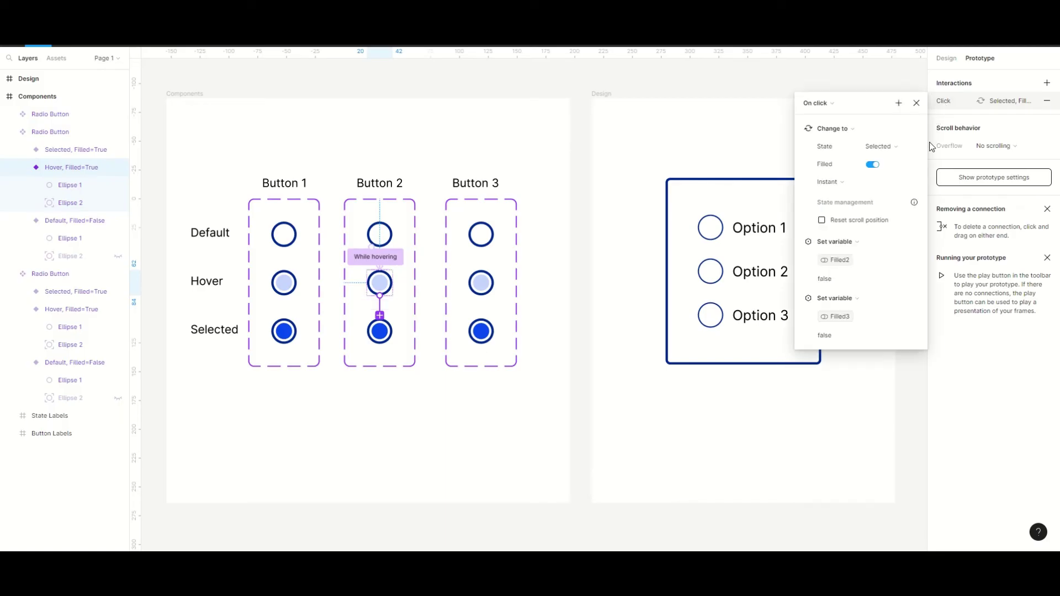
click(846, 268)
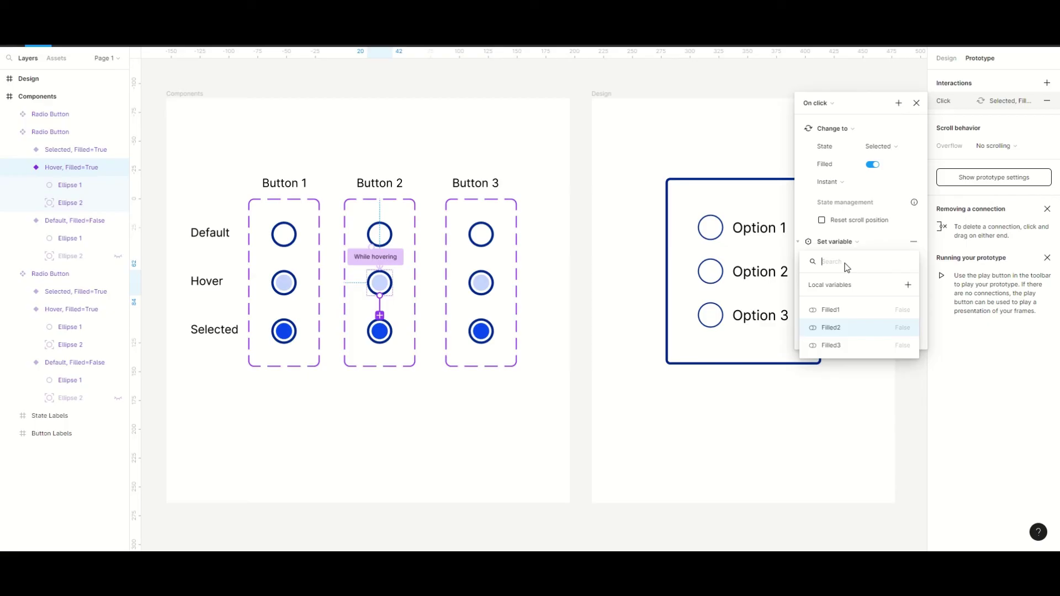
click(839, 310)
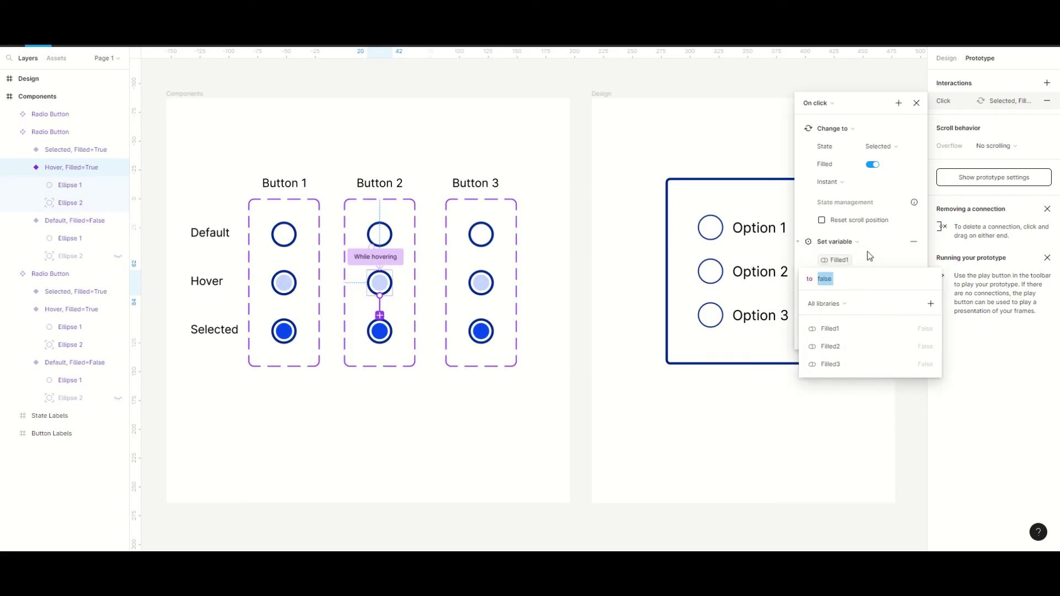
key(Return)
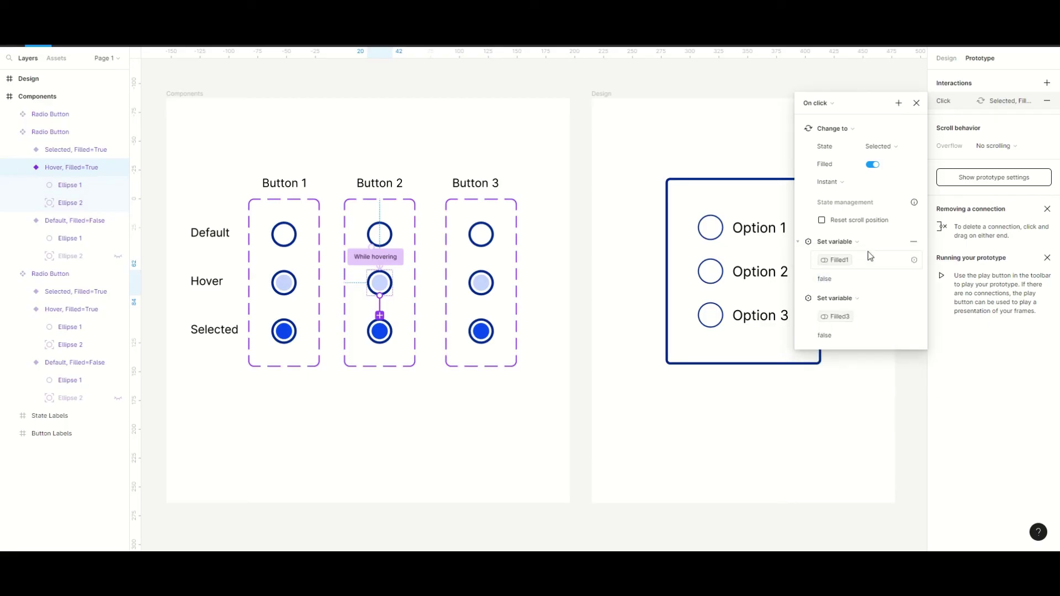
click(917, 103)
Step: Change Button 3's second Set variable action to set Filled1 false
click(482, 284)
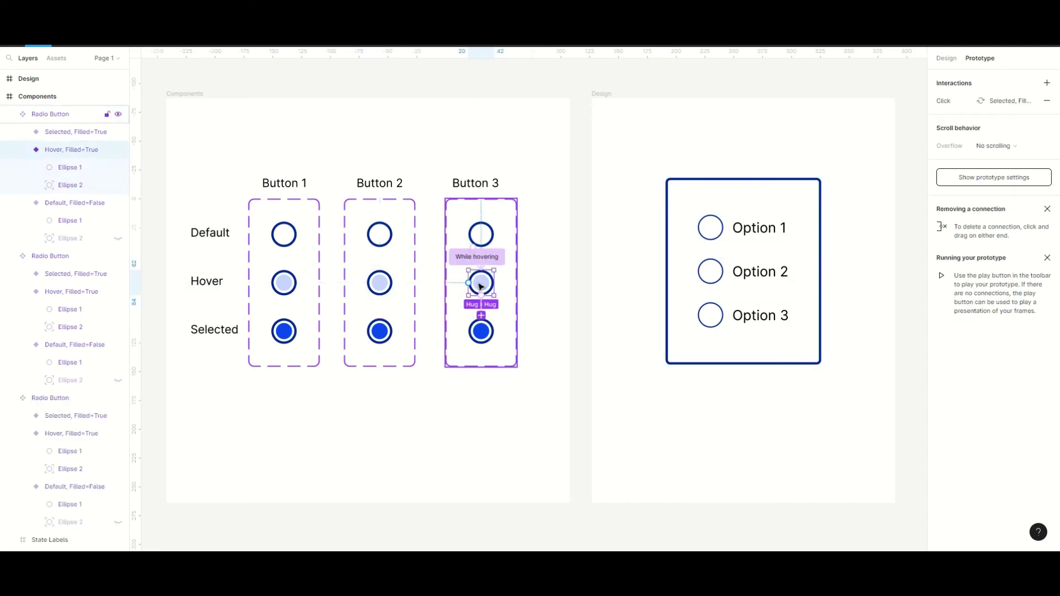
click(945, 101)
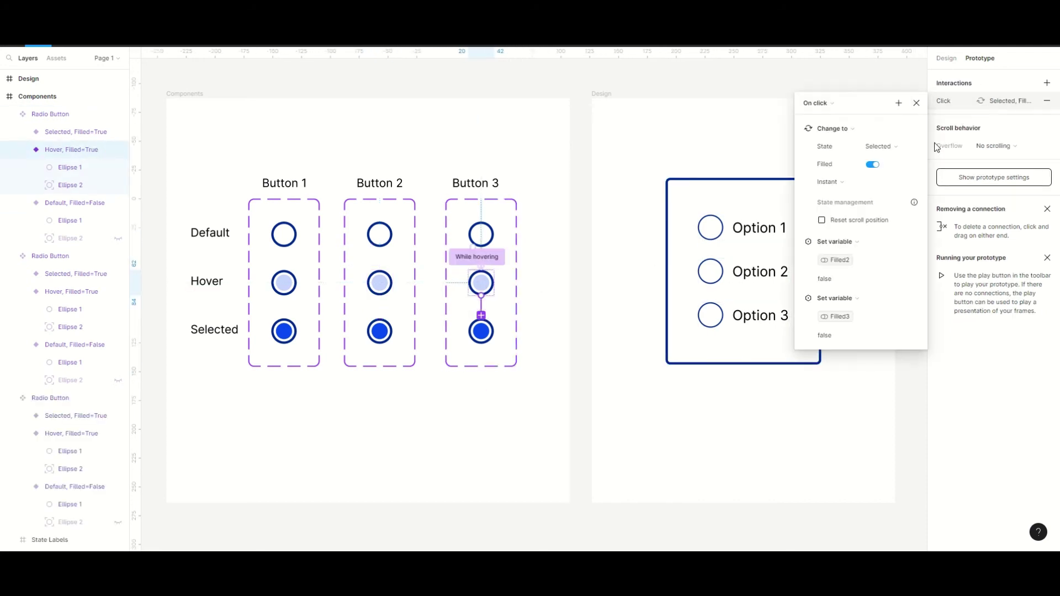
click(841, 323)
click(838, 364)
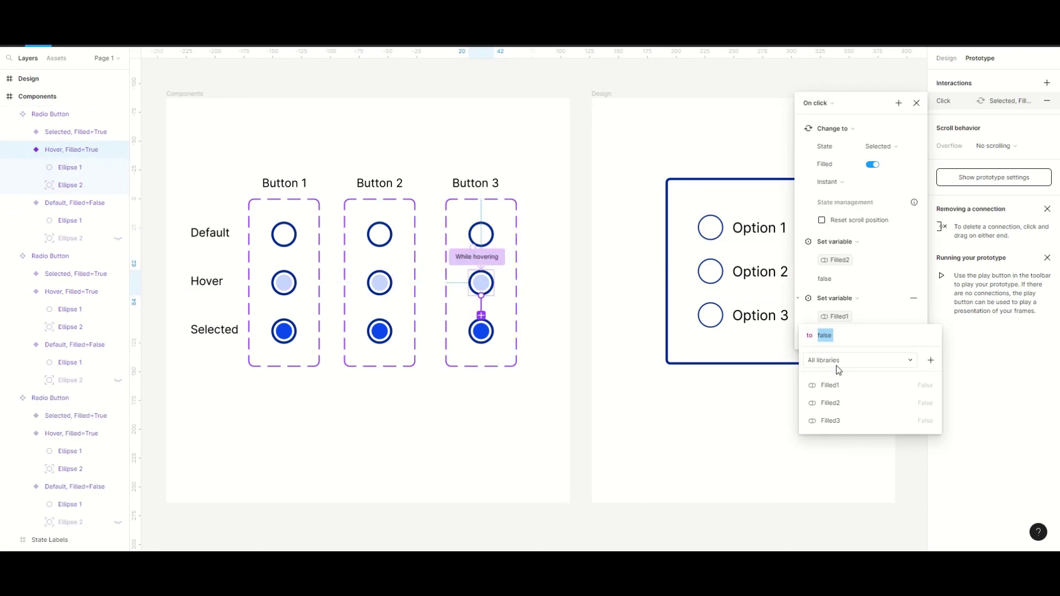
key(Return)
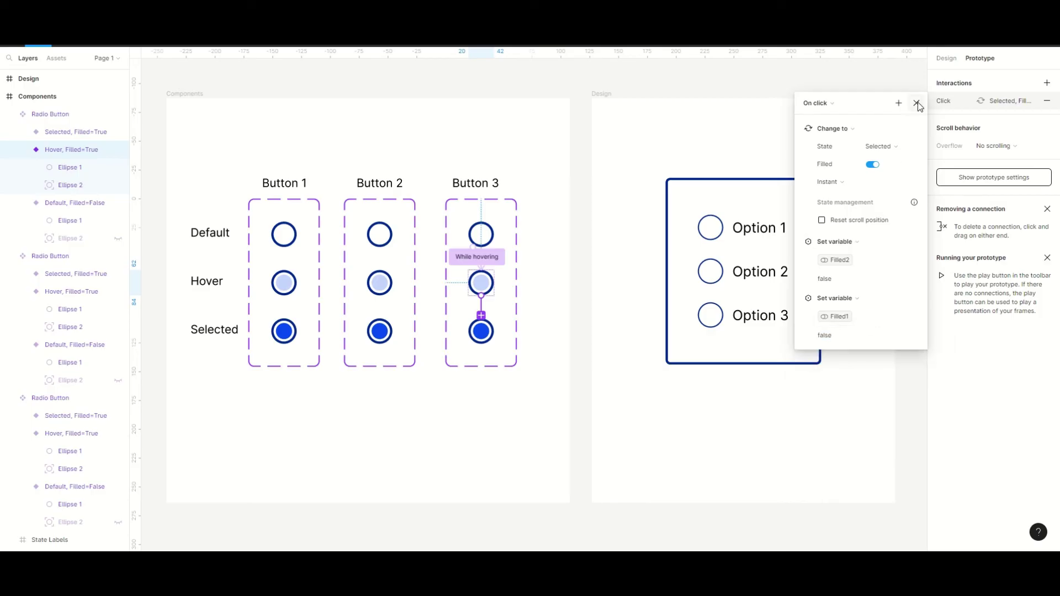
click(917, 103)
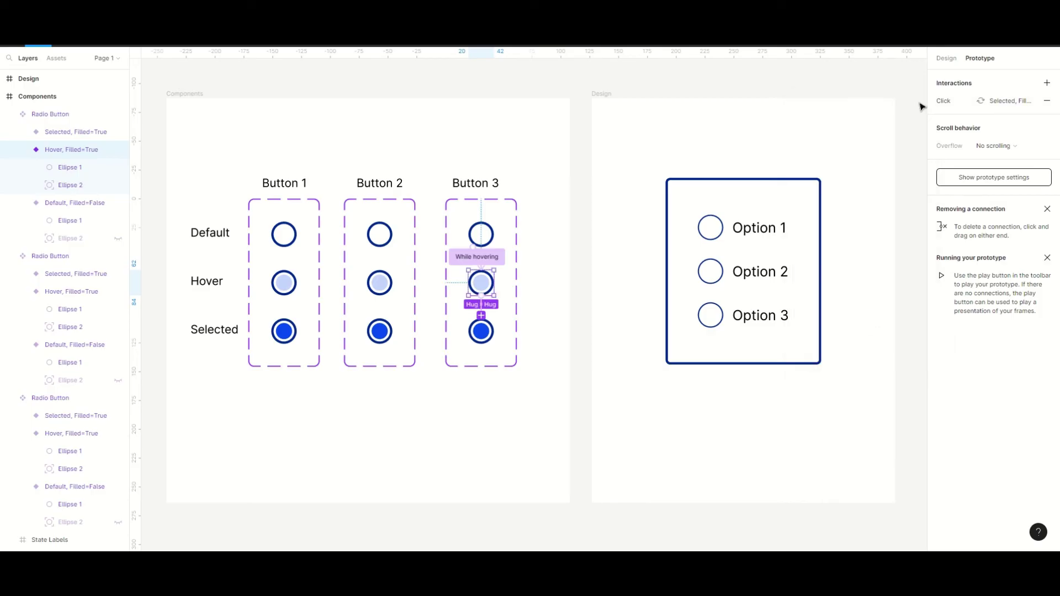
Step: Place Default instances of Buttons 1, 2 and 3 beside Options 1, 2 and 3
click(947, 58)
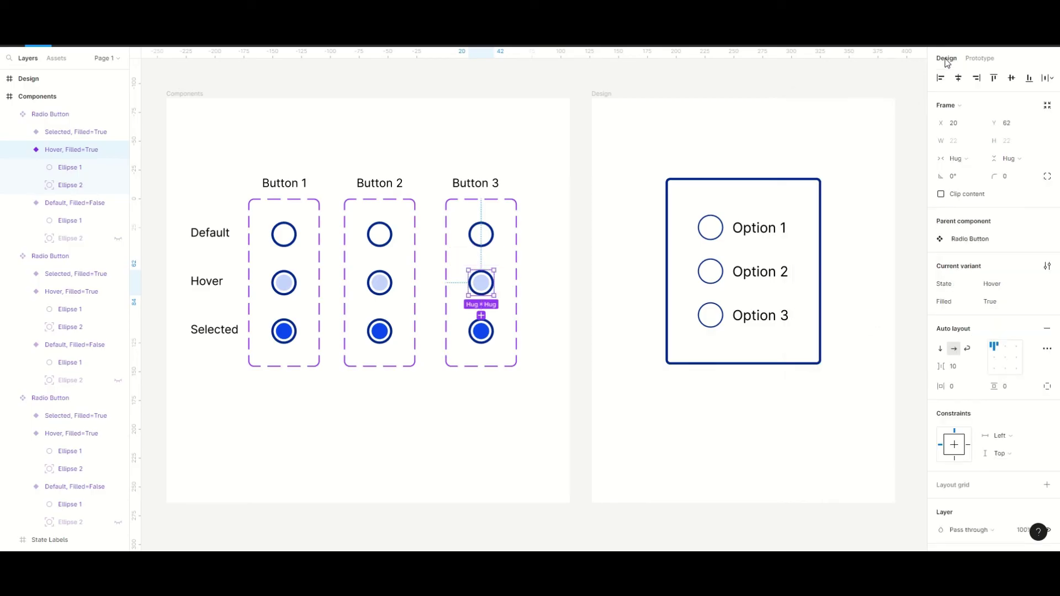
click(283, 235)
drag(282, 235, 731, 230)
click(378, 240)
click(377, 239)
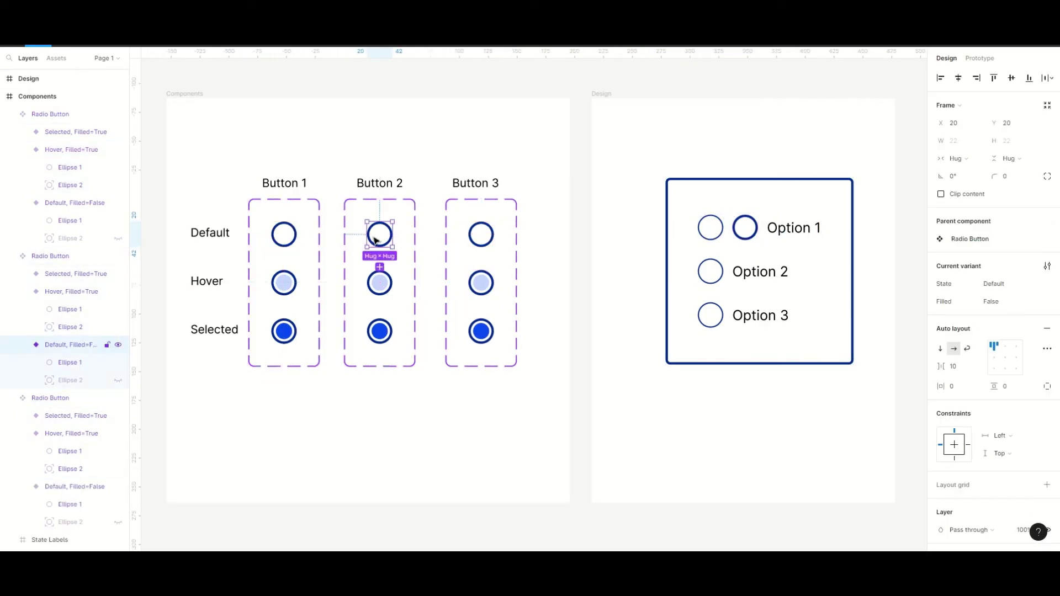
drag(379, 236, 721, 272)
click(481, 235)
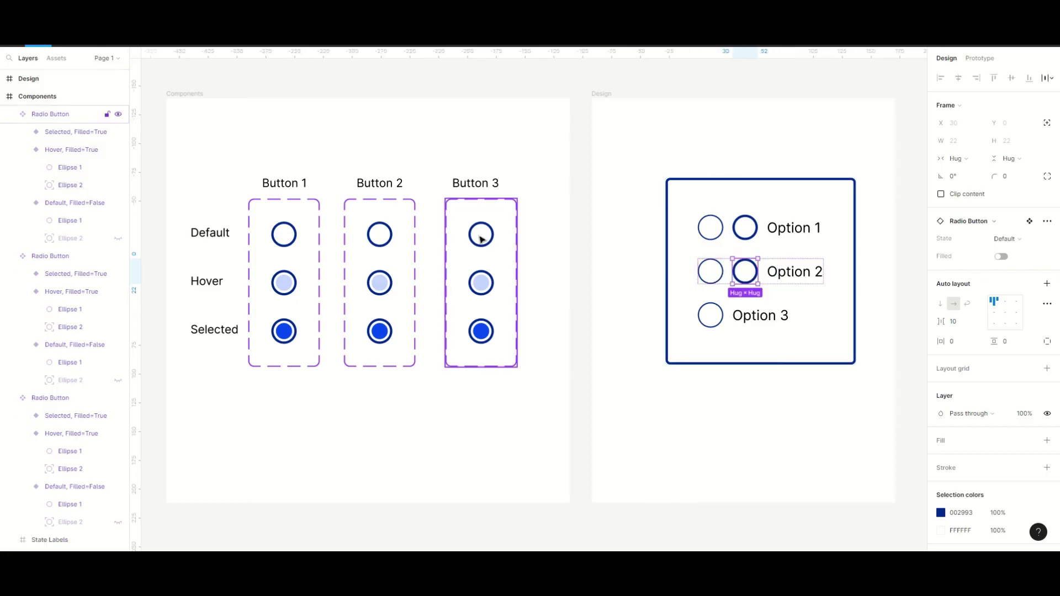
click(480, 234)
drag(480, 234, 734, 320)
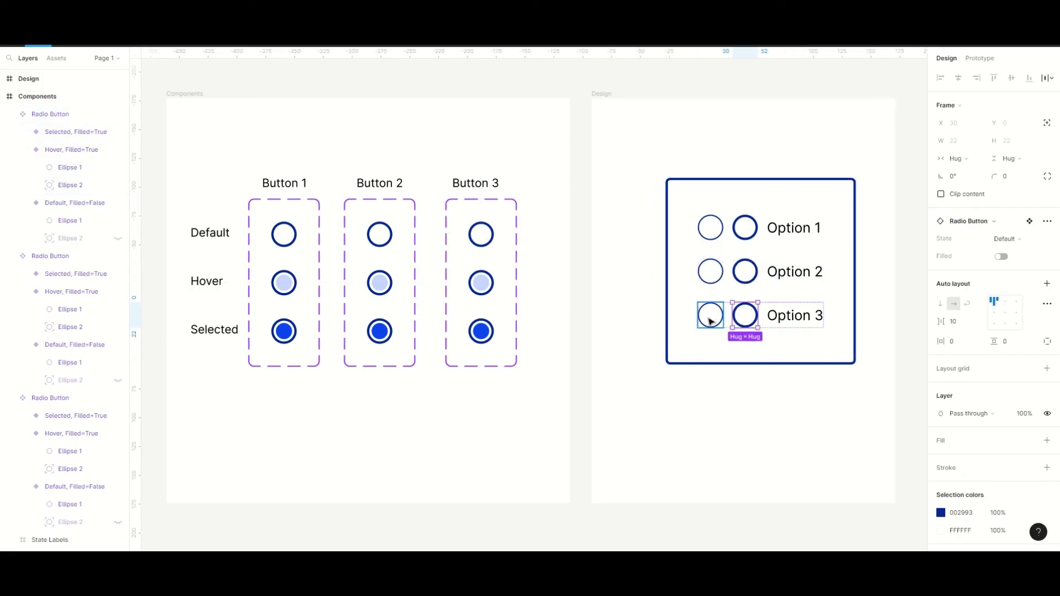
Step: Delete the three old plain circles next to the options
click(710, 314)
shift+click(710, 271)
shift+click(711, 228)
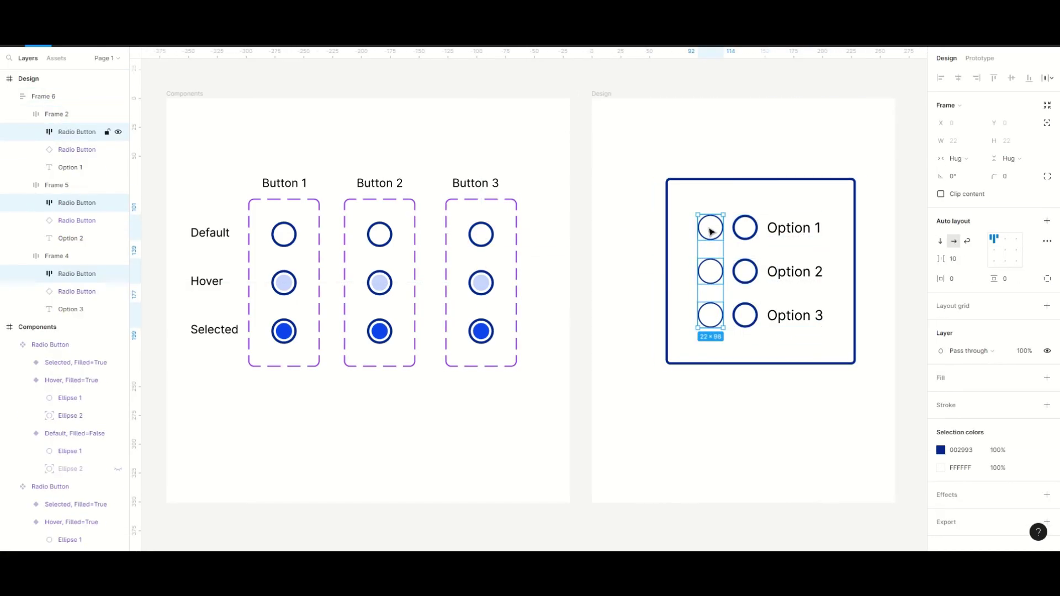
key(Delete)
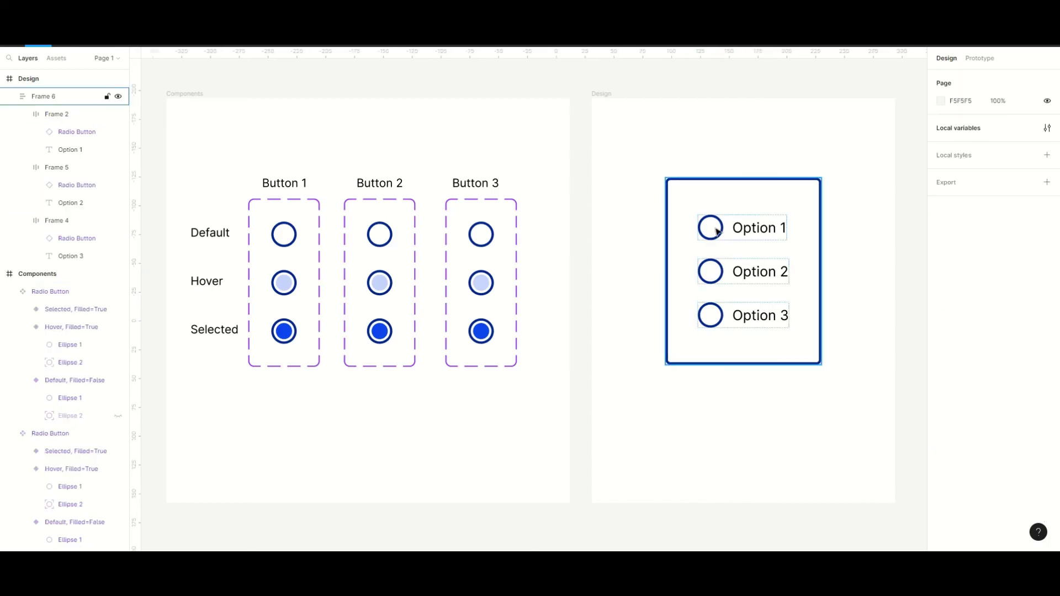
Step: Bind Option 1's Filled to Filled1 and Option 2's to Filled2, then bring up Option 3's variable choices
click(713, 231)
click(716, 232)
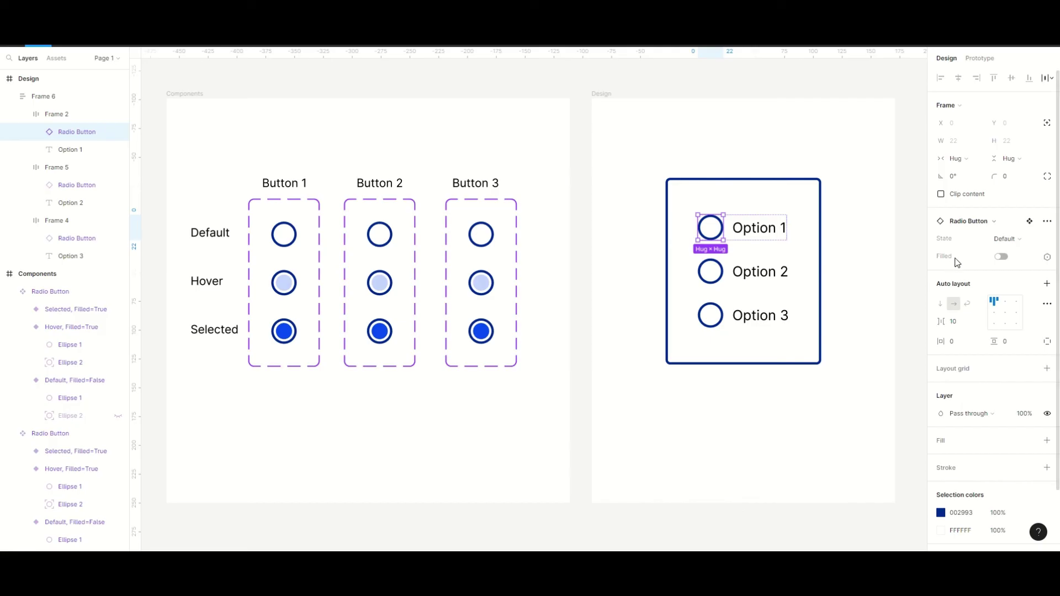
click(1046, 257)
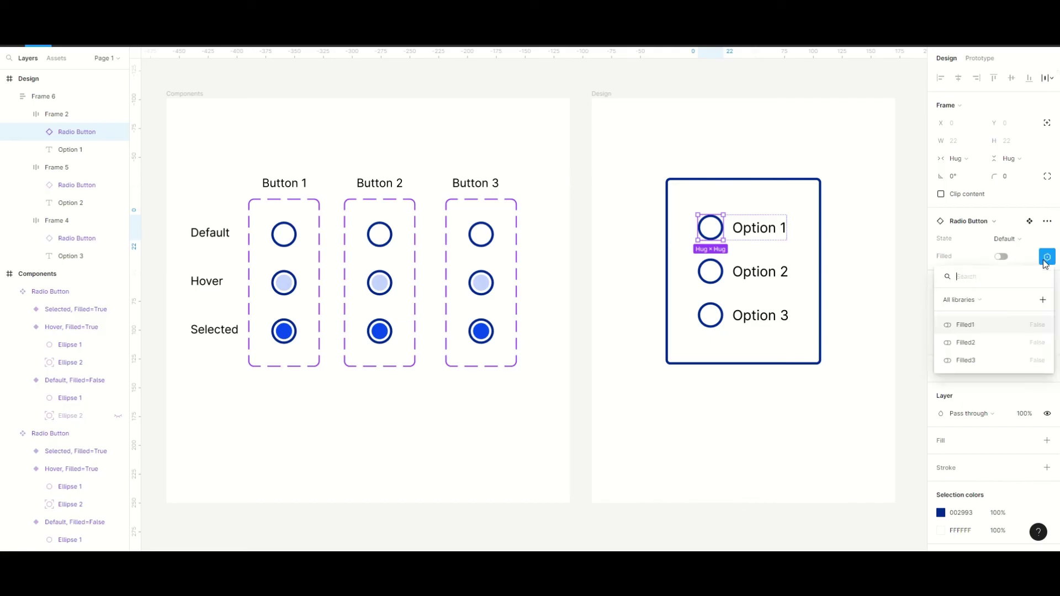
click(989, 324)
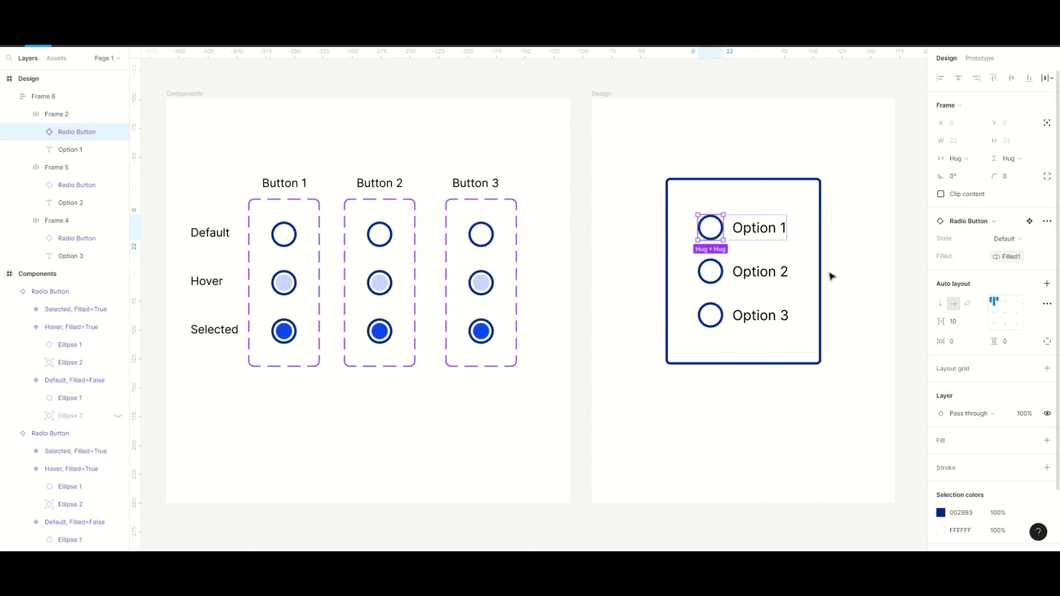
click(711, 275)
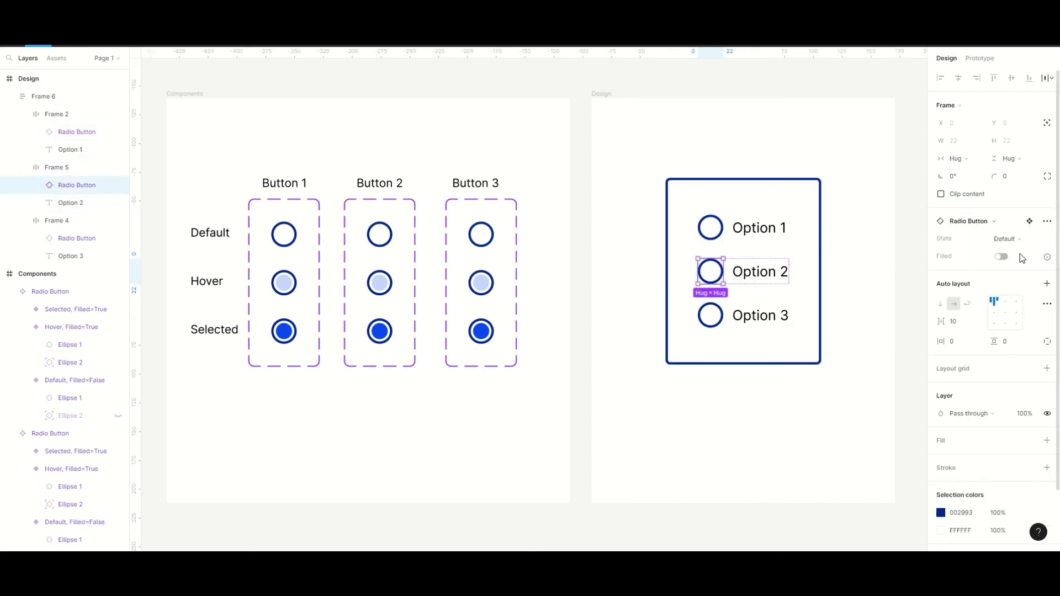
click(1048, 257)
click(994, 343)
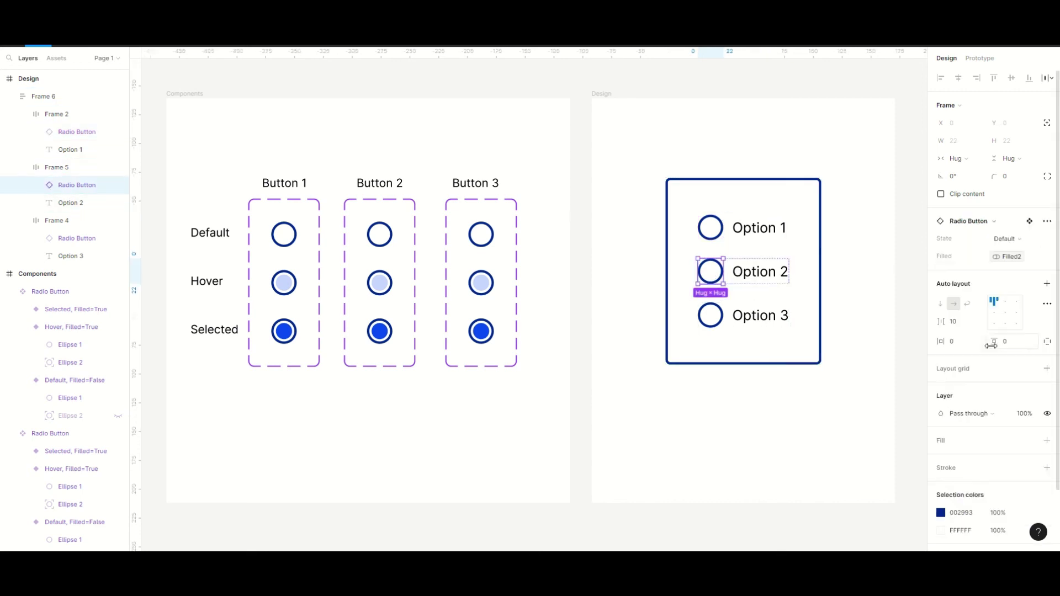
click(714, 316)
click(1047, 258)
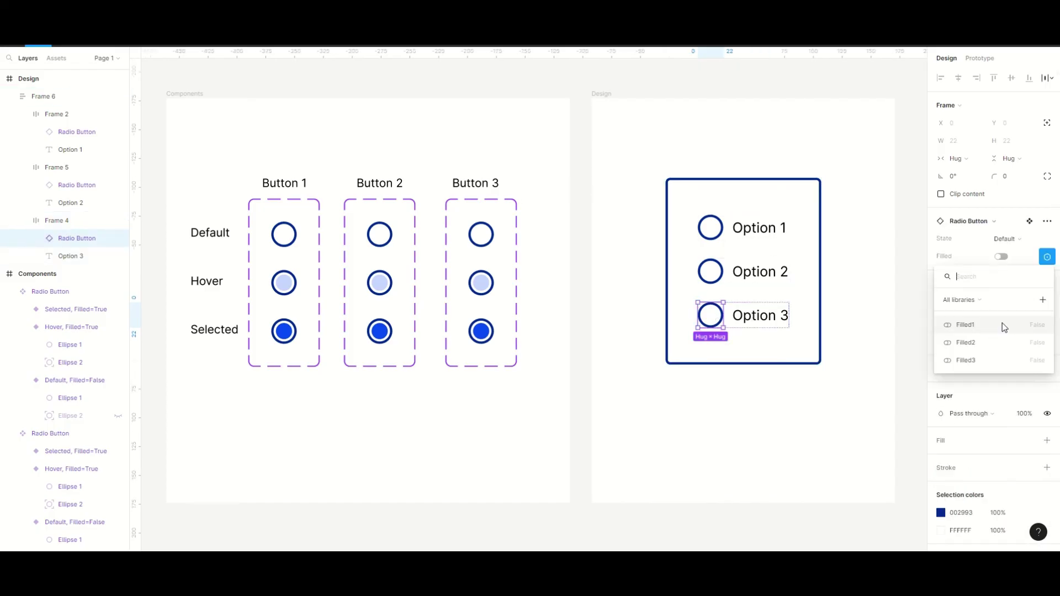
Step: Select the Design frame and open its prototype preview with Shift+Space
click(642, 273)
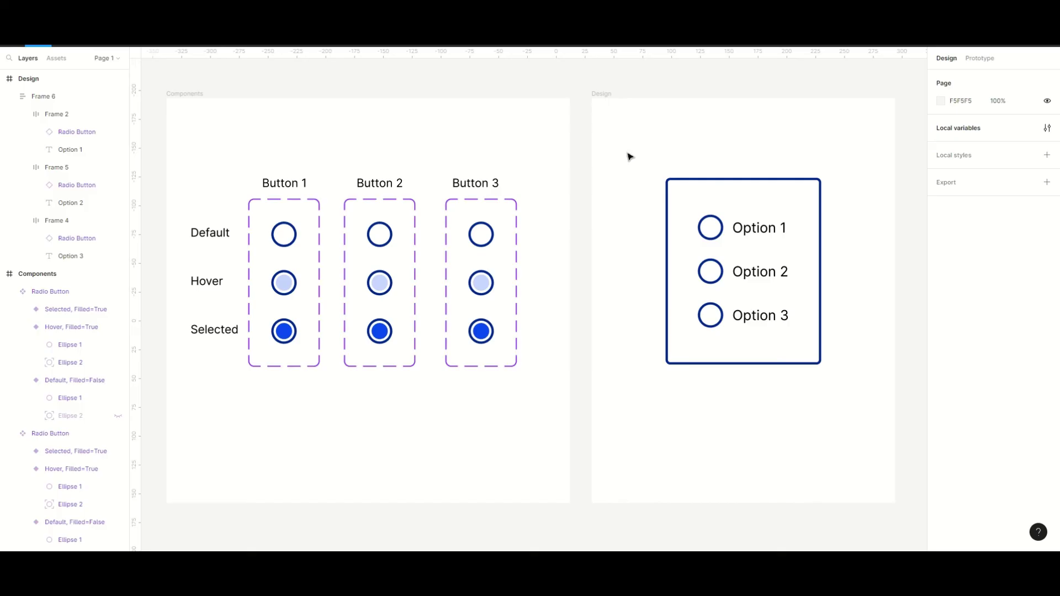
click(607, 94)
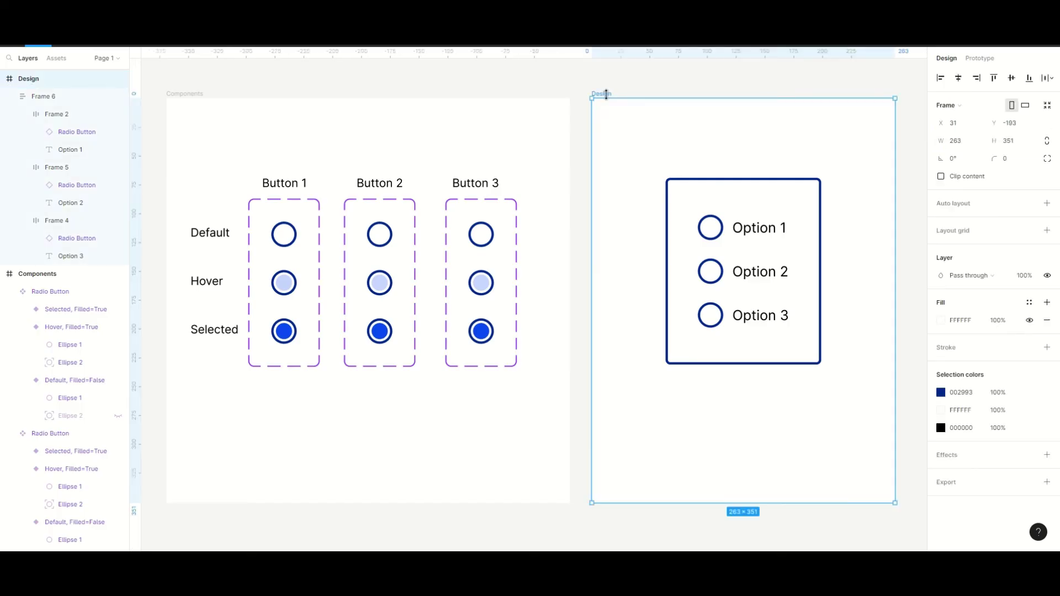
key(shift+space)
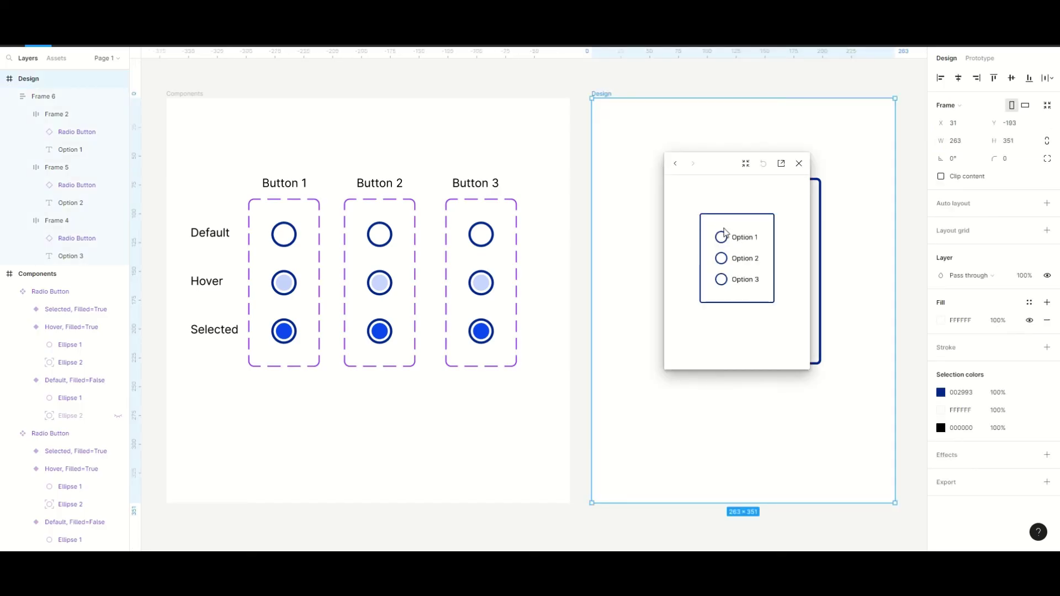
Step: Click Options 2, 3, 1, 2 and 3 in the preview to test single selection
click(722, 260)
click(721, 281)
click(721, 237)
click(721, 261)
click(722, 281)
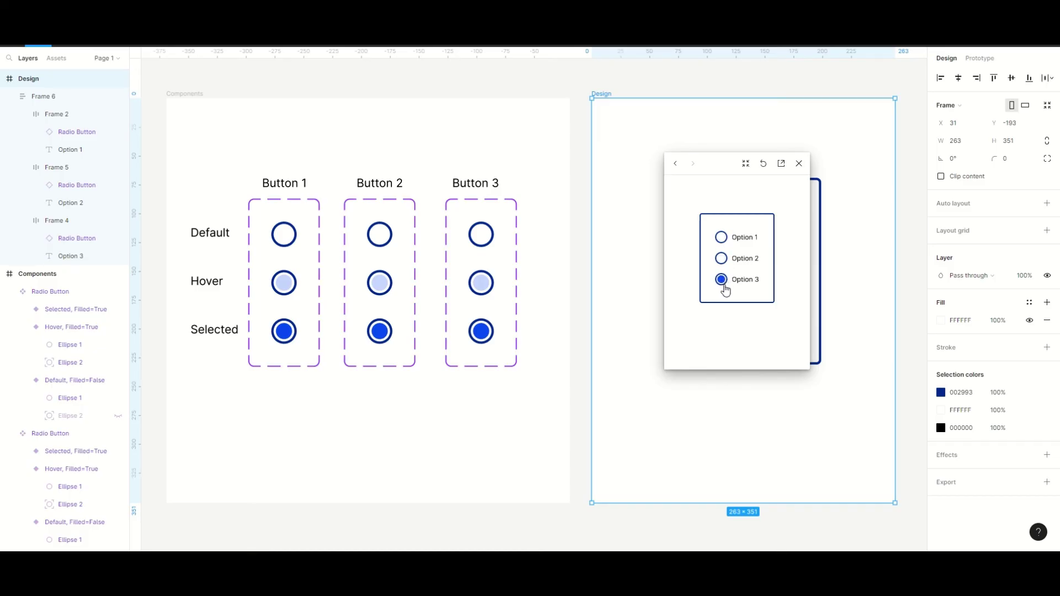